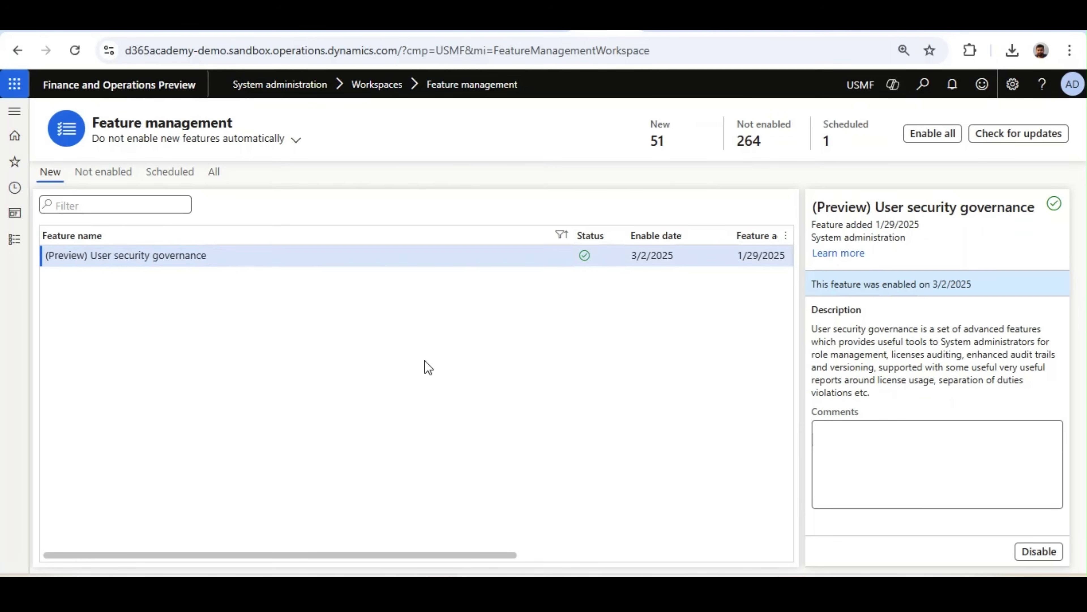
Go to System administration > Security governance > Privileged user management (preview) to list the privileged sessions
click(273, 265)
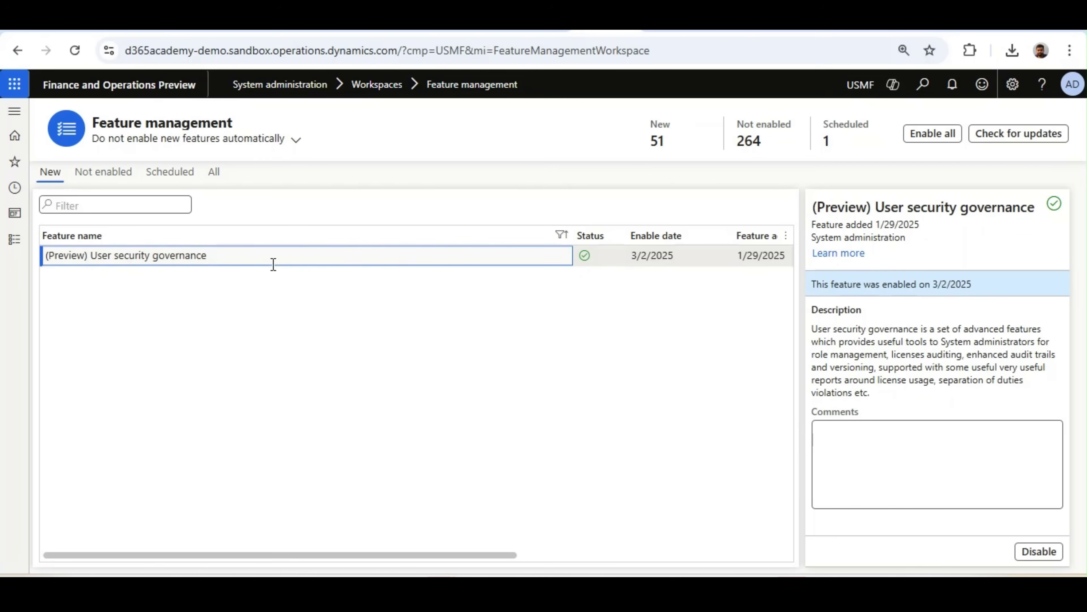
click(13, 251)
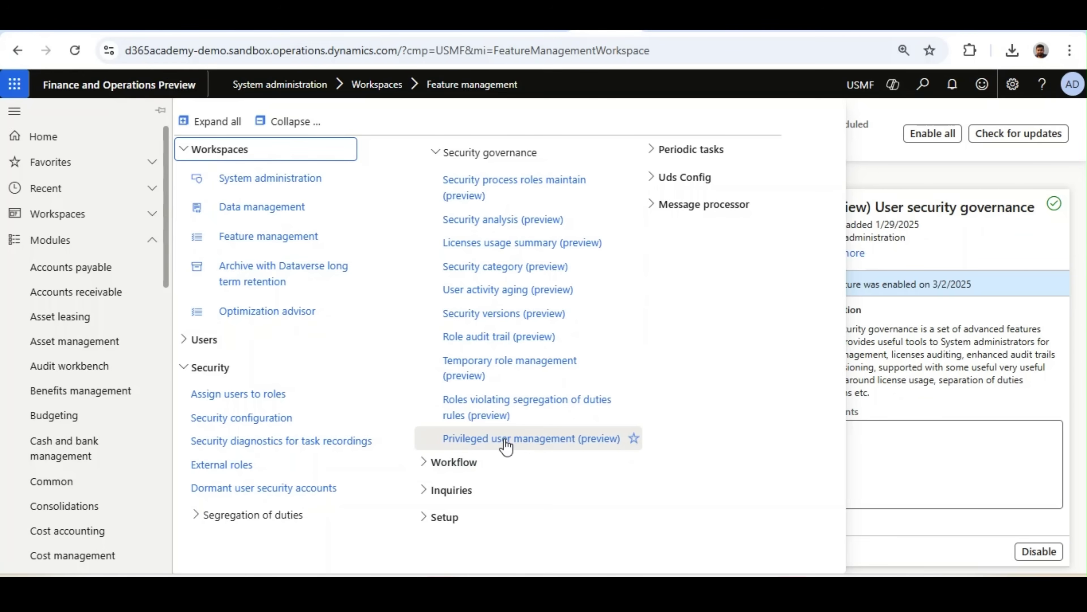
click(519, 448)
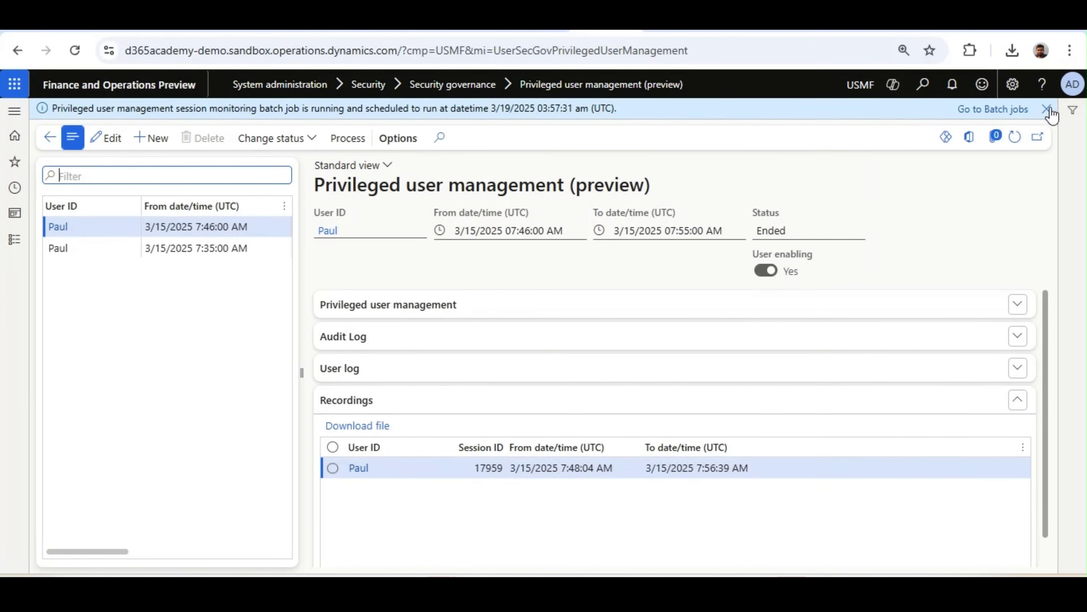
Close the blue info banner about the session monitoring batch job to reveal session 17959's recording
click(1046, 107)
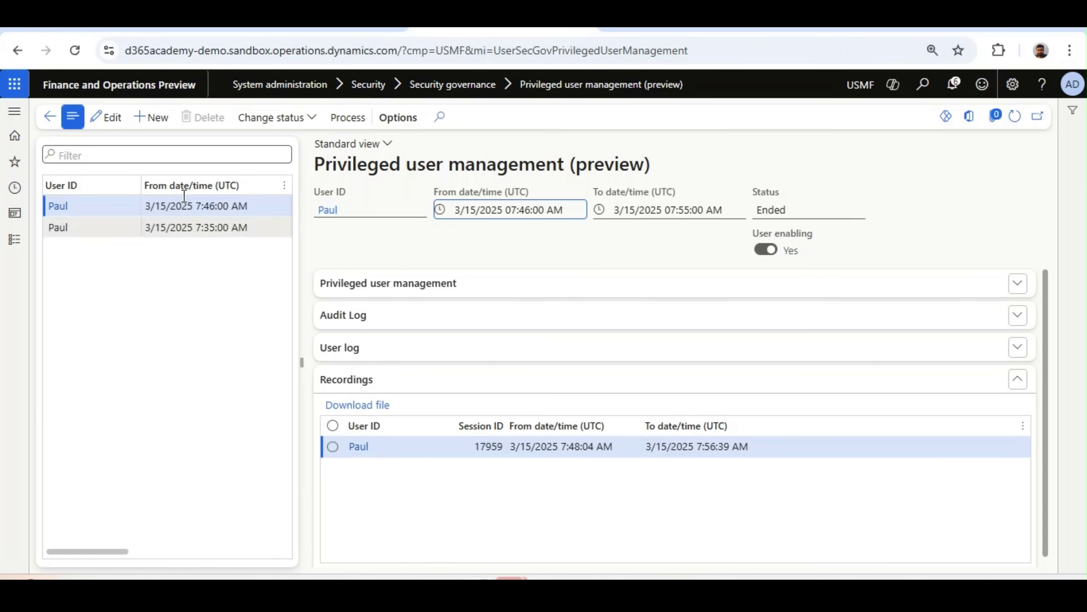
Create a new privileged session for the user with start date 3/20/2025
click(152, 126)
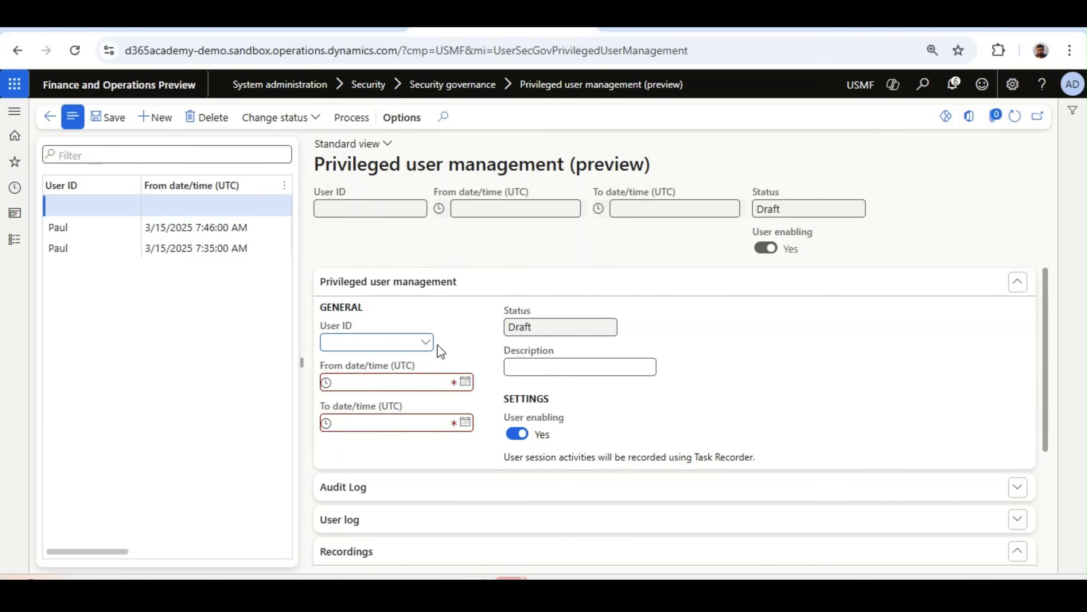
text(paul)
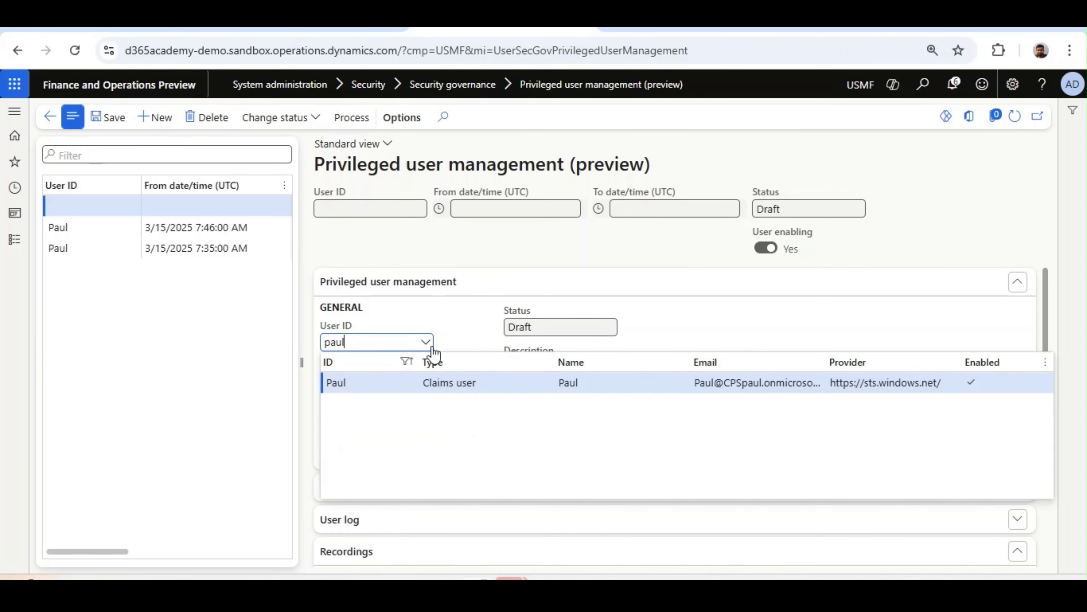
click(406, 384)
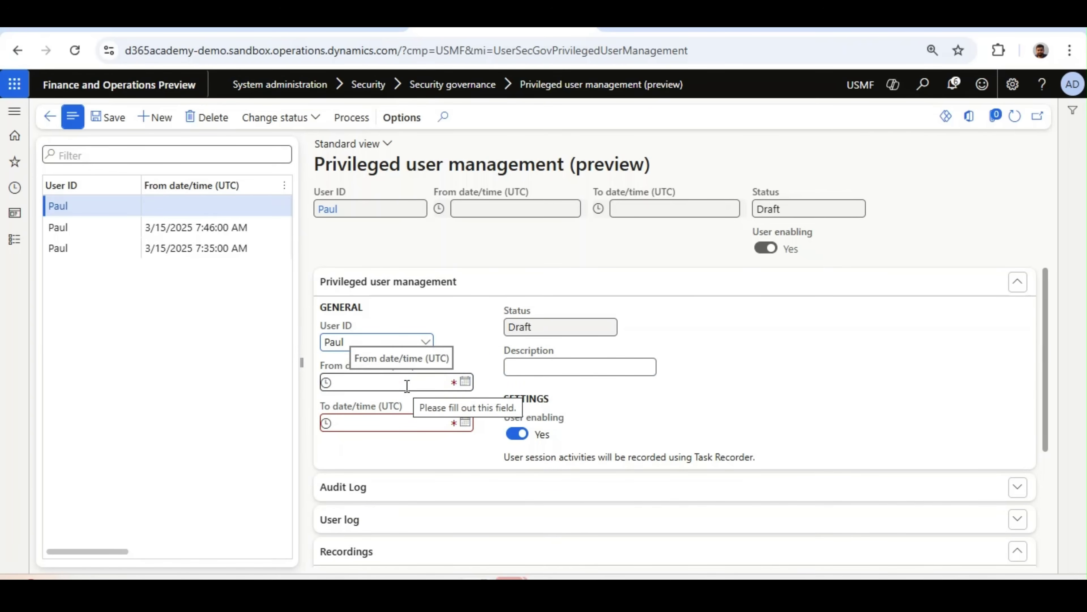
click(465, 389)
click(465, 381)
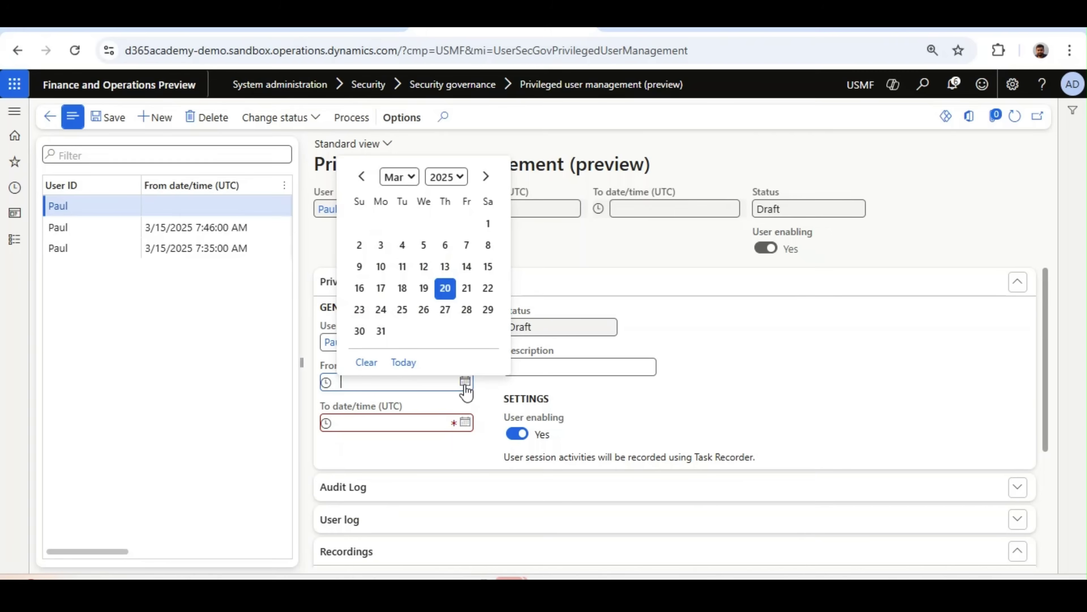
click(445, 287)
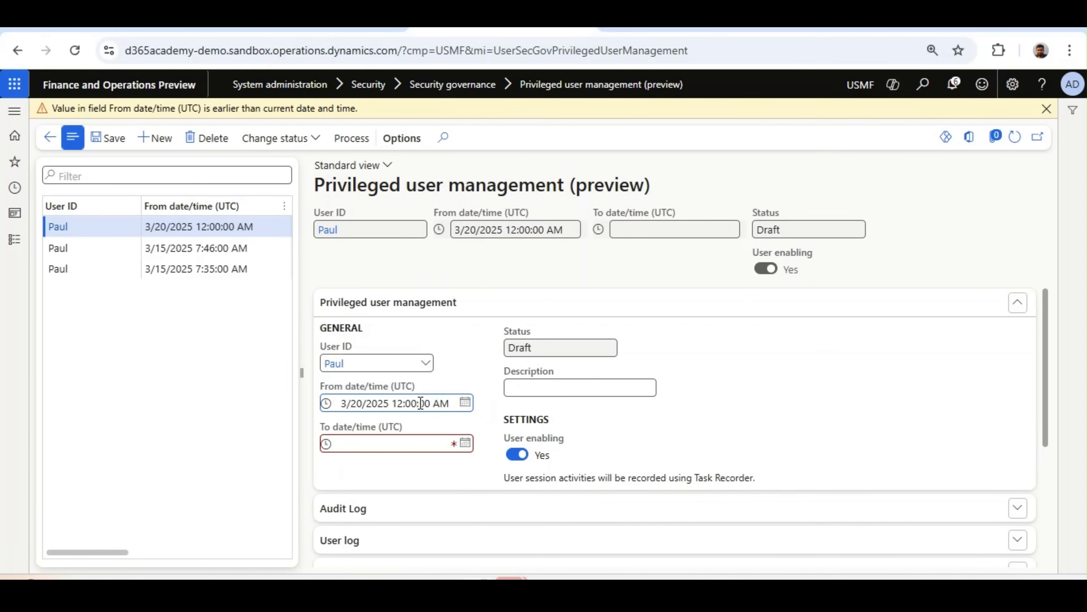
Set the session's start time to 02:57 AM
key(Left)
key(Left)
key(Left)
key(Left)
key(Left)
key(BackSpace)
key(Delete)
key(Delete)
text(57)
click(440, 447)
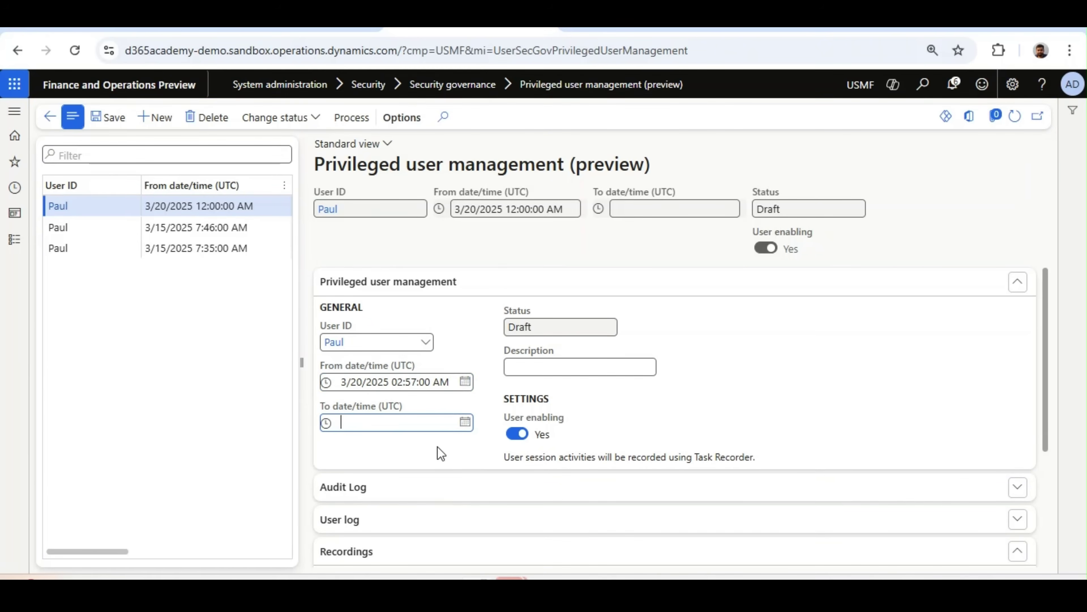
Set the session's end to 3/20/2025 03:10 AM
click(462, 426)
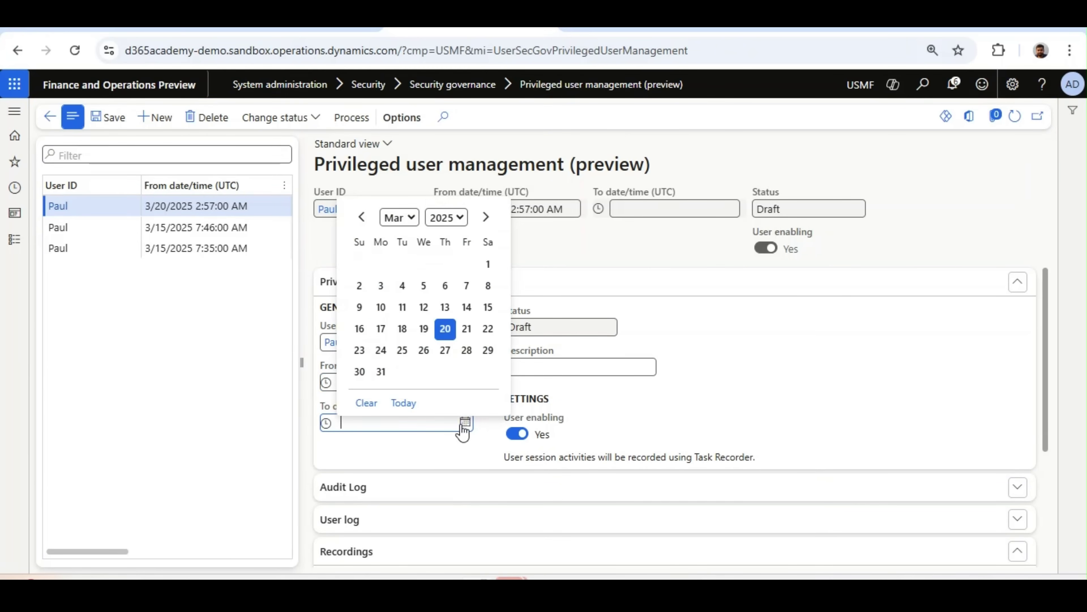
click(445, 328)
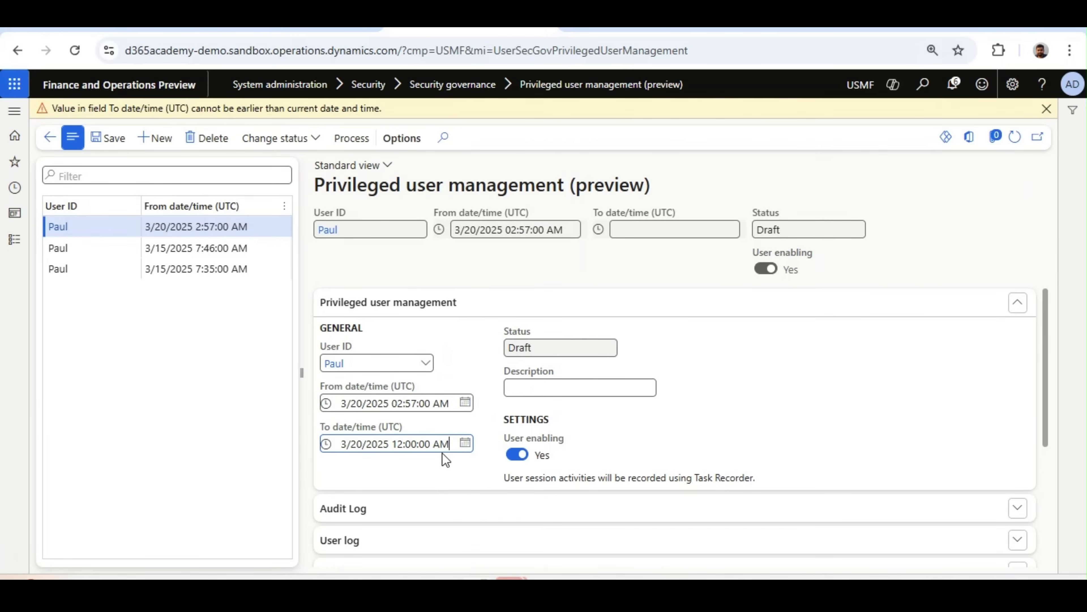
click(1044, 109)
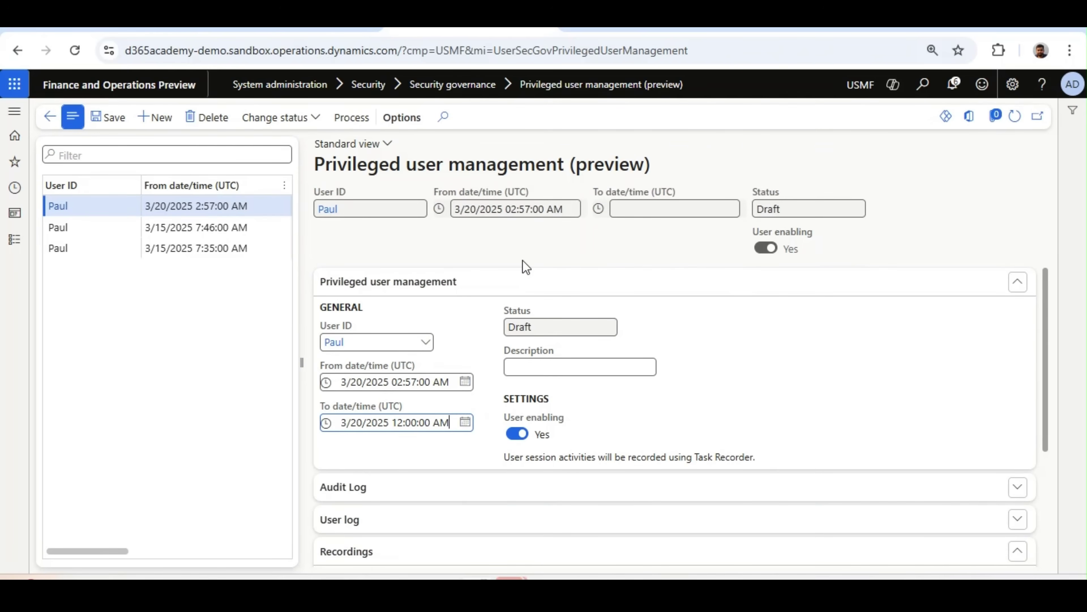
mouse_move(409, 423)
key(BackSpace)
key(BackSpace)
text(3)
key(Right)
key(Right)
key(Delete)
key(Left)
text(1)
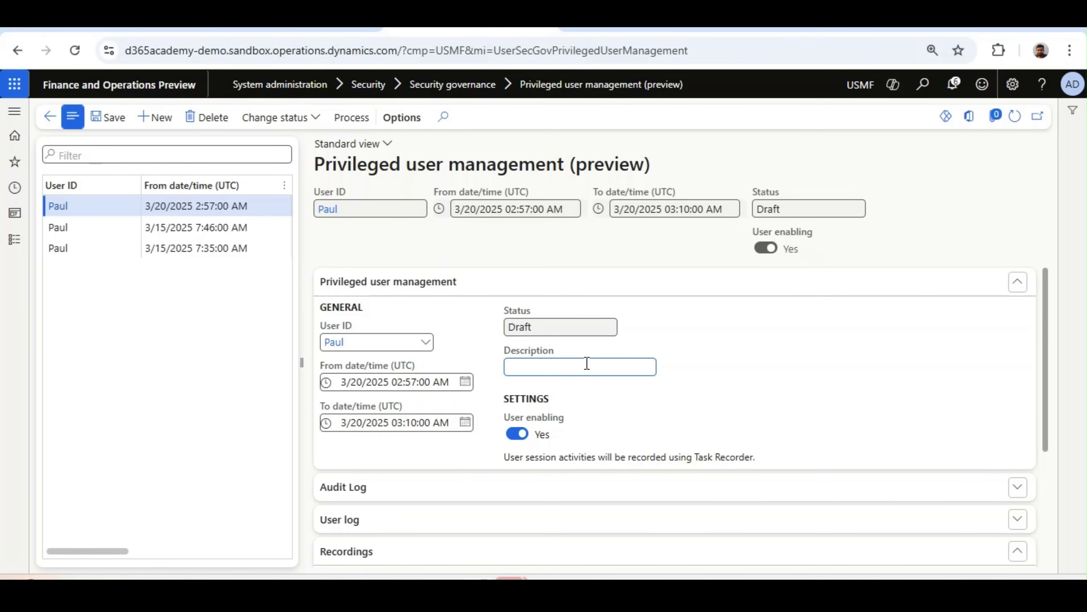
Enter the description 'Accountant Audit' and check the Create entry in the Audit Log
text(Accountant Audit)
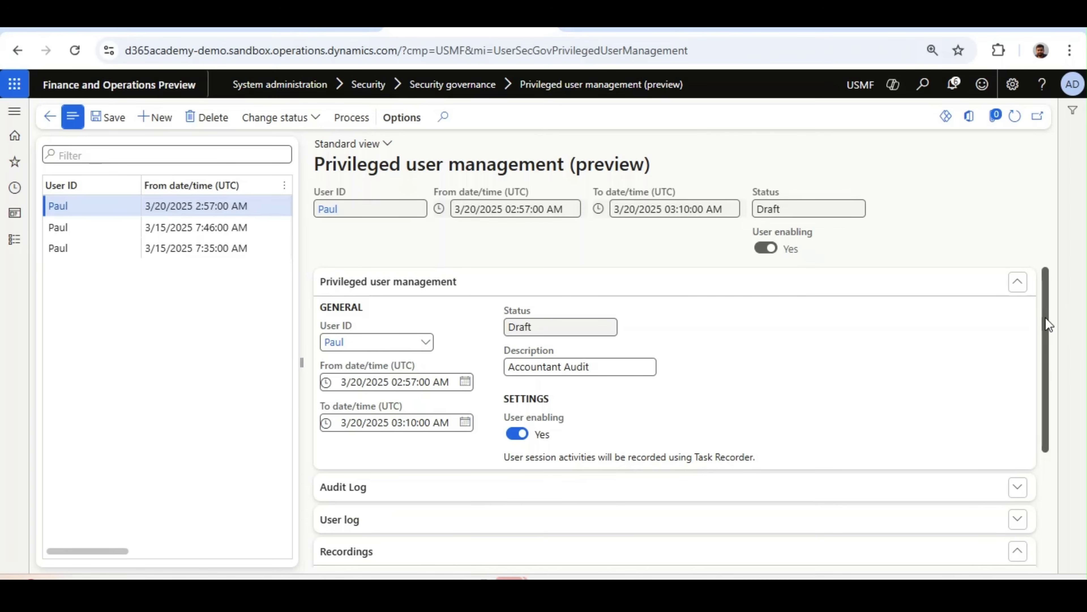
drag(1049, 320, 1032, 406)
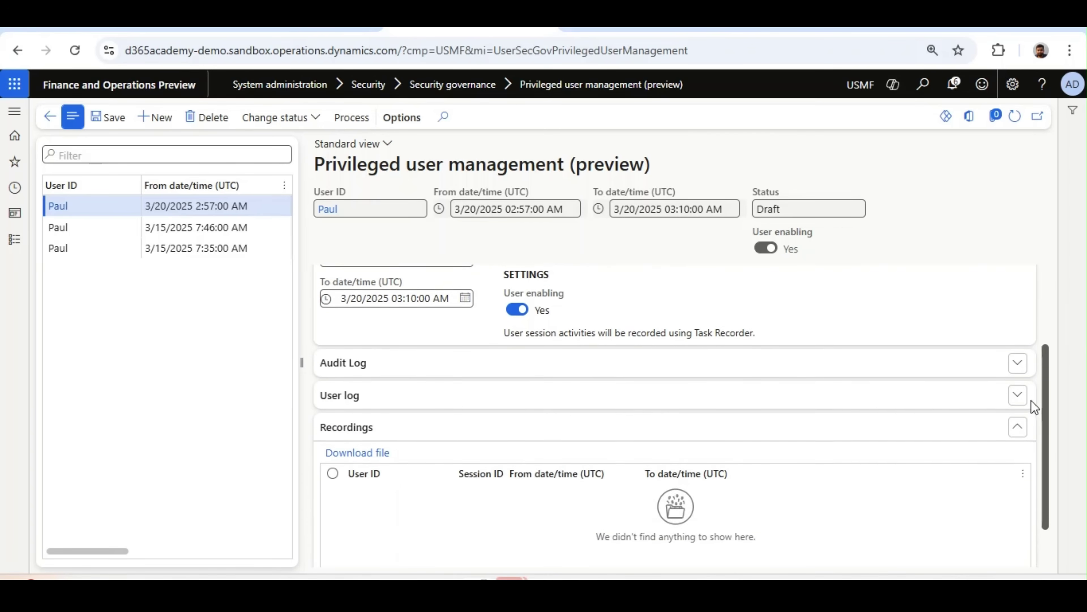
click(635, 355)
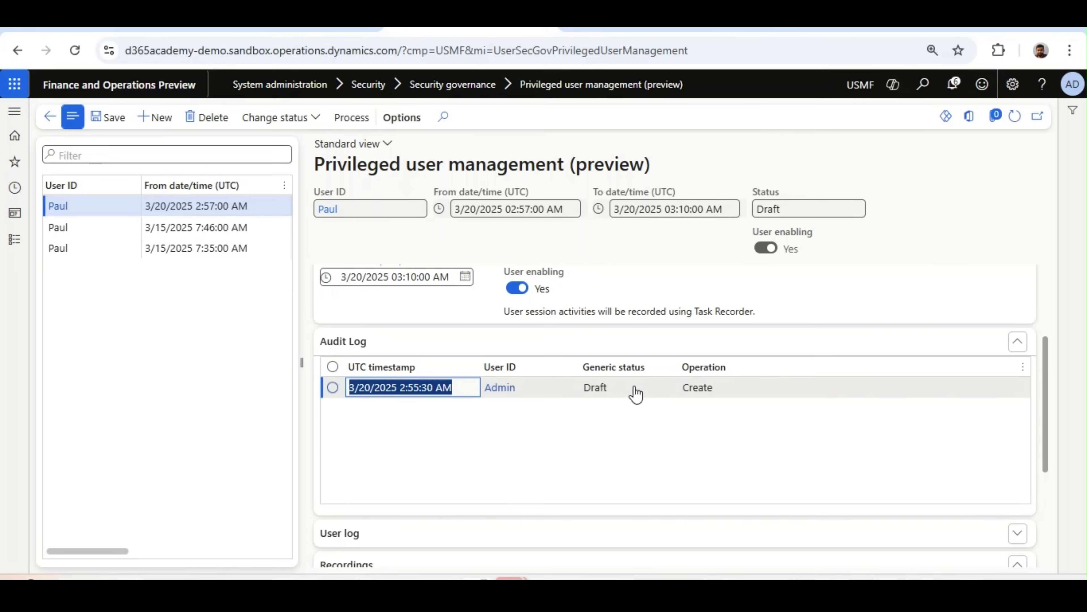
click(638, 397)
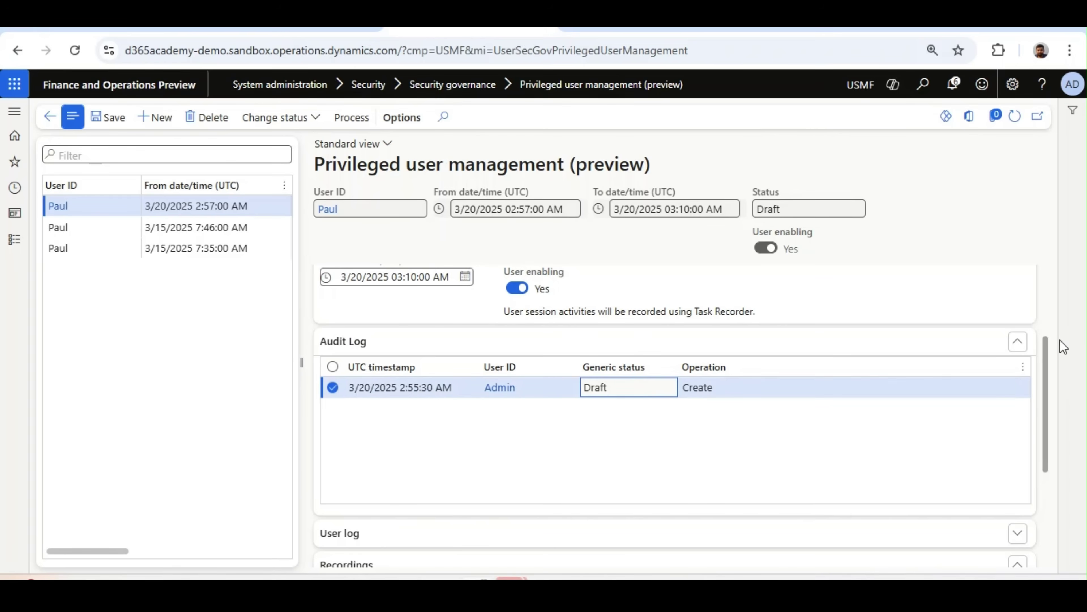
Review and collapse the Audit Log, User log and Recordings sections
click(1021, 345)
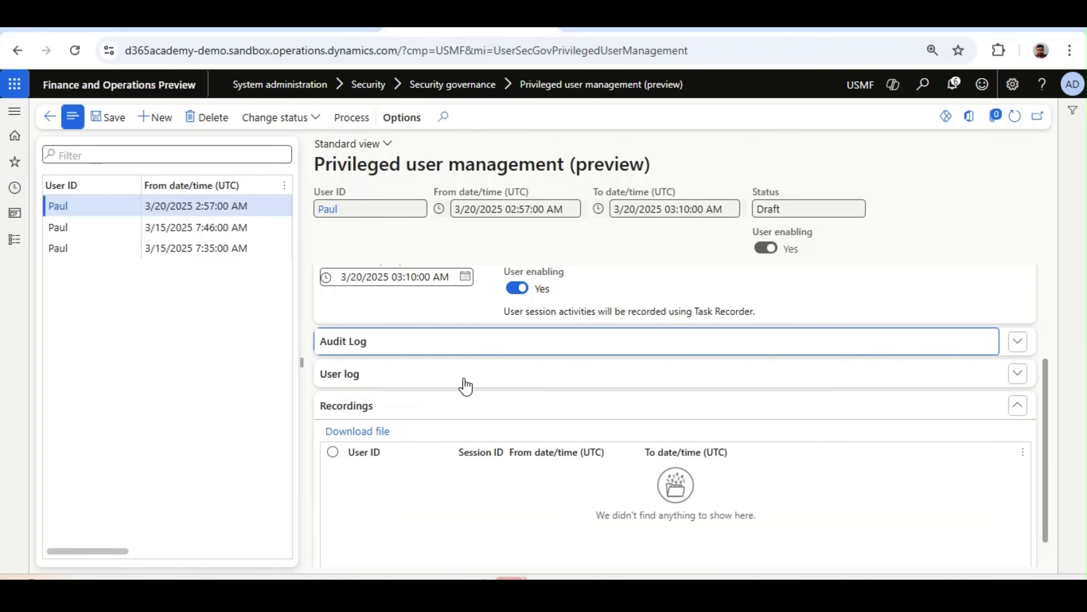
click(463, 387)
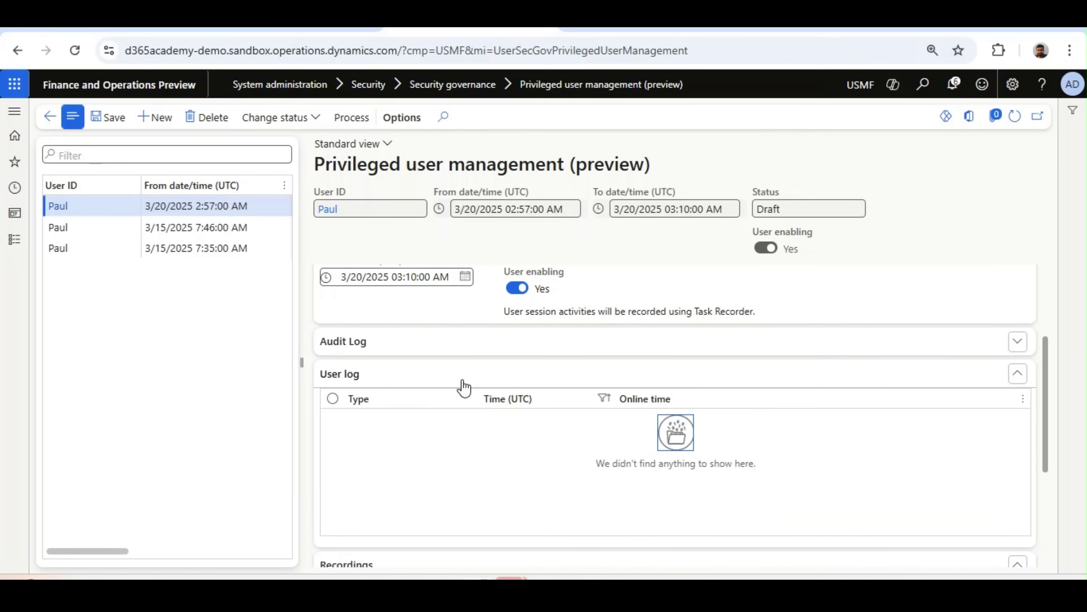
click(467, 377)
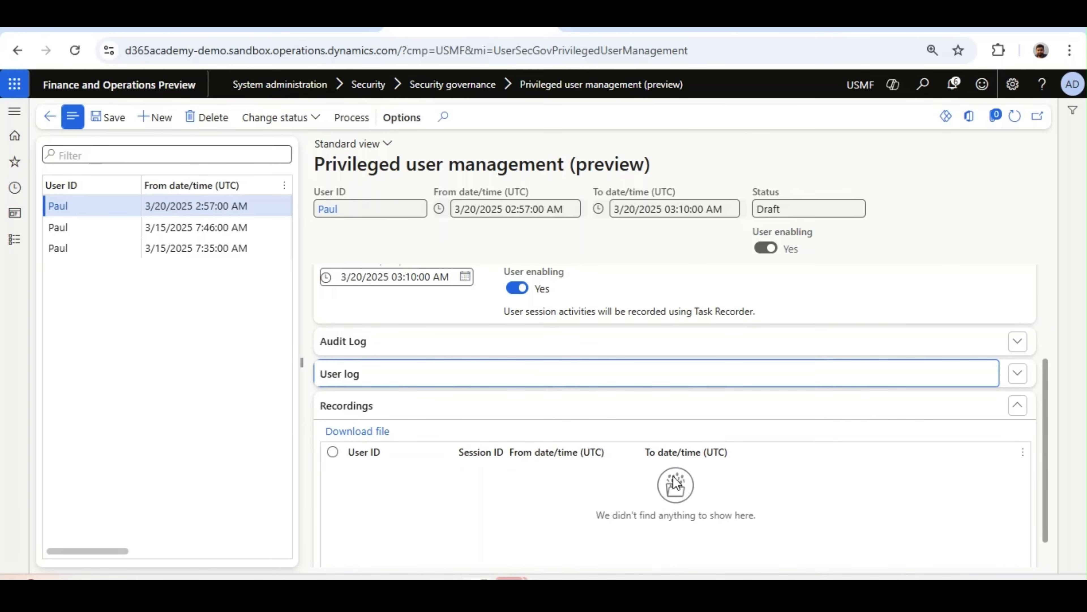
click(1018, 405)
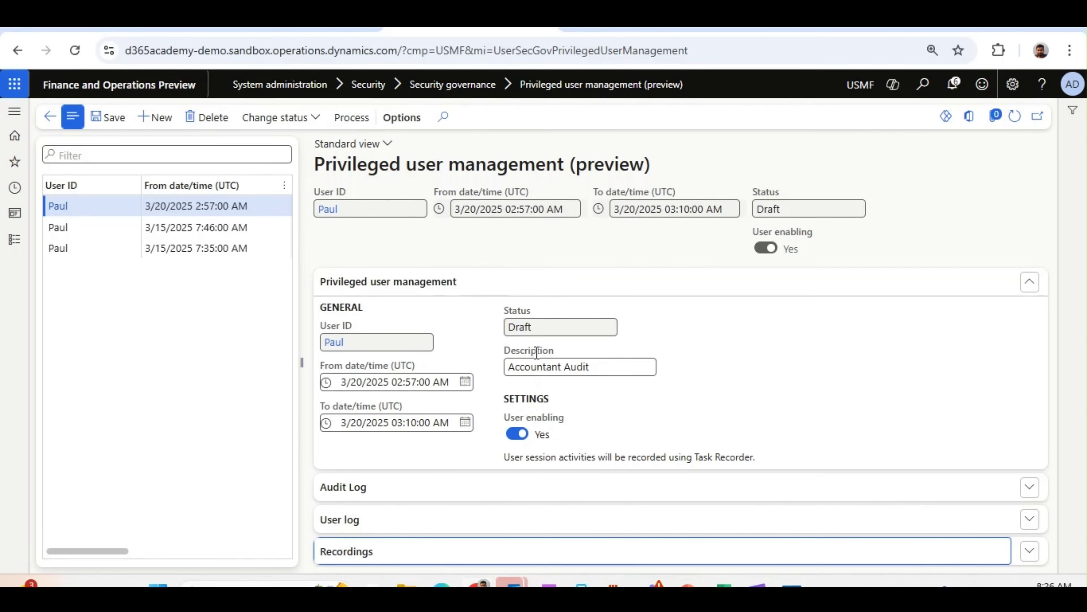
Change the Accountant Audit session's status to Approved
click(317, 126)
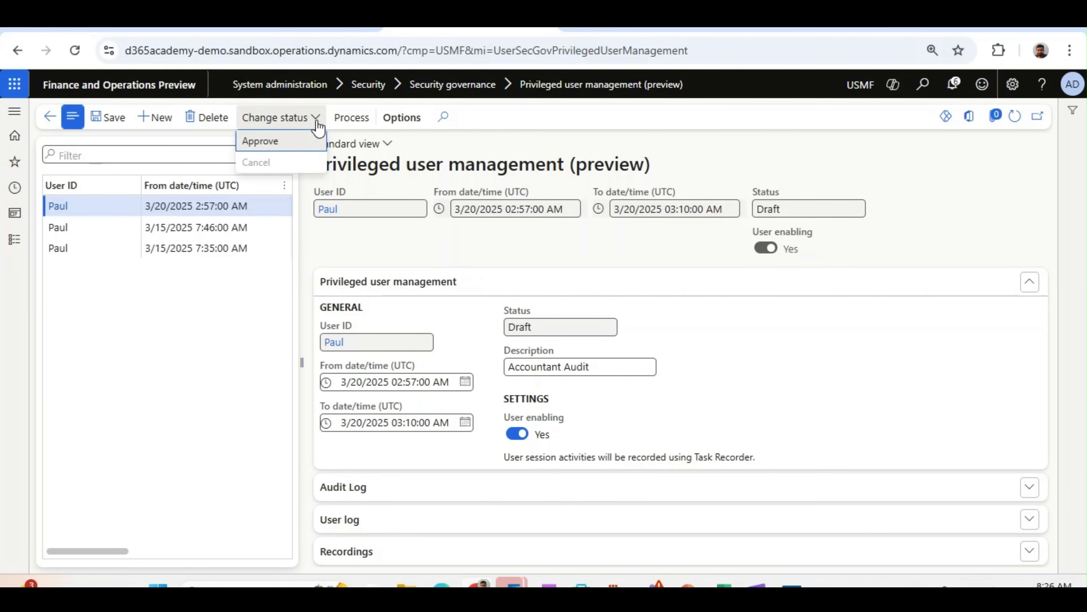
click(284, 144)
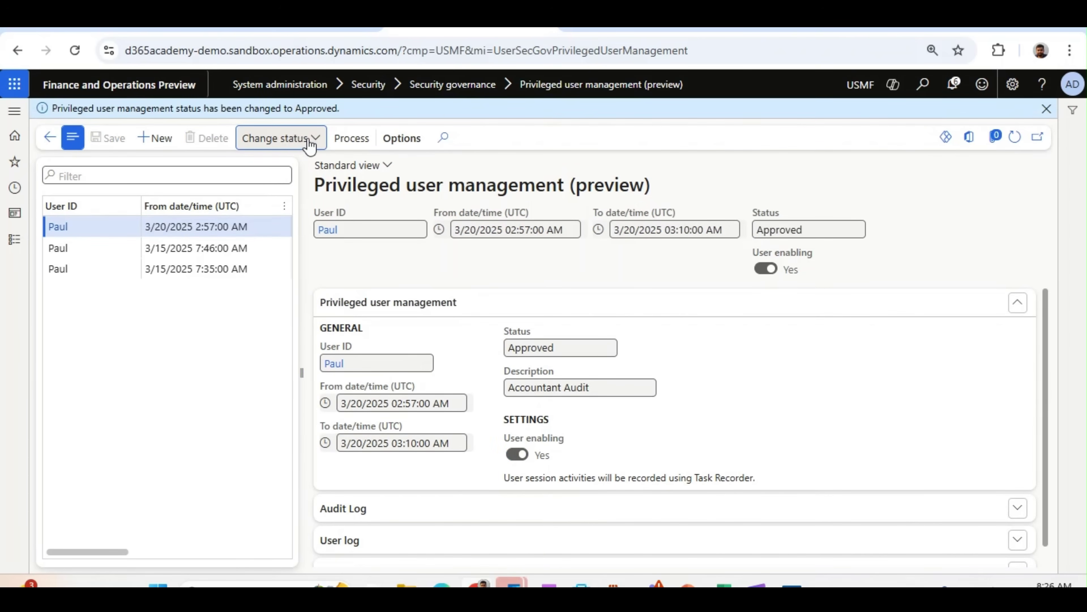
drag(813, 229, 752, 230)
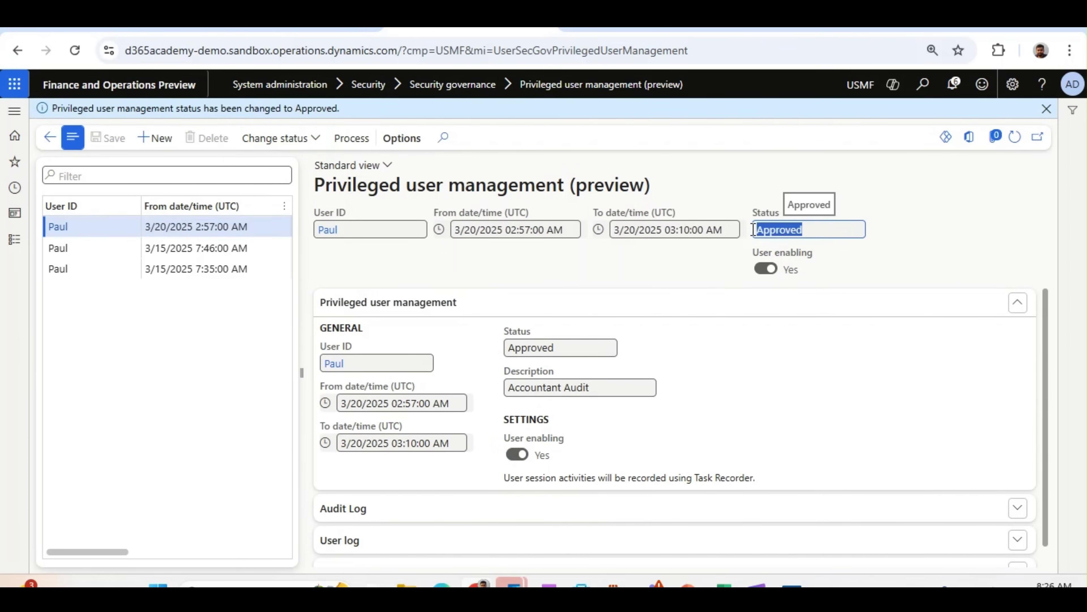
Open the processing settings for the approved session and close them without running
click(338, 141)
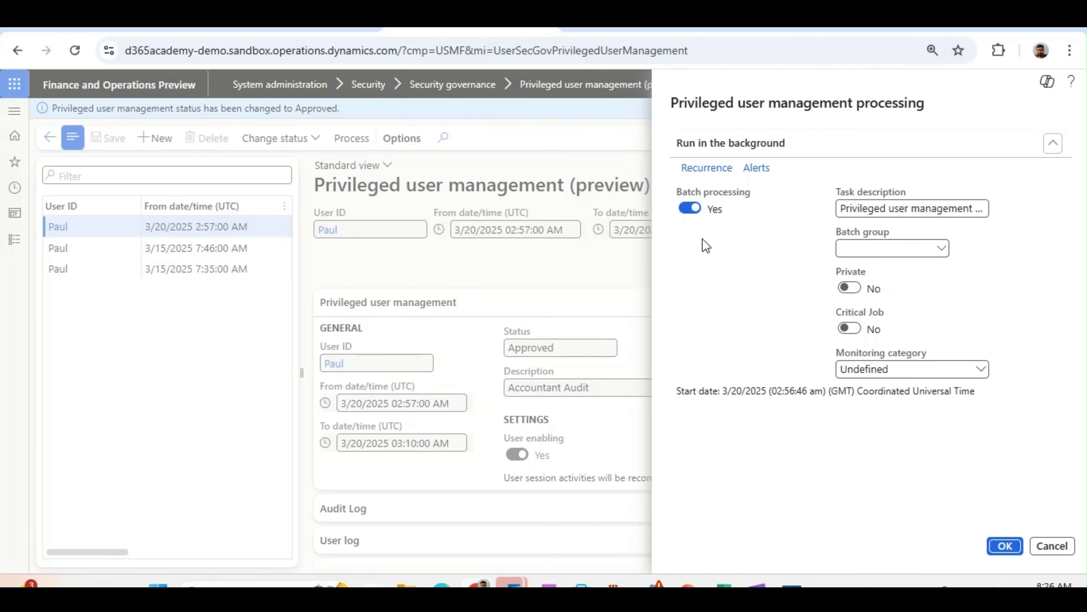
drag(678, 193, 758, 197)
click(746, 242)
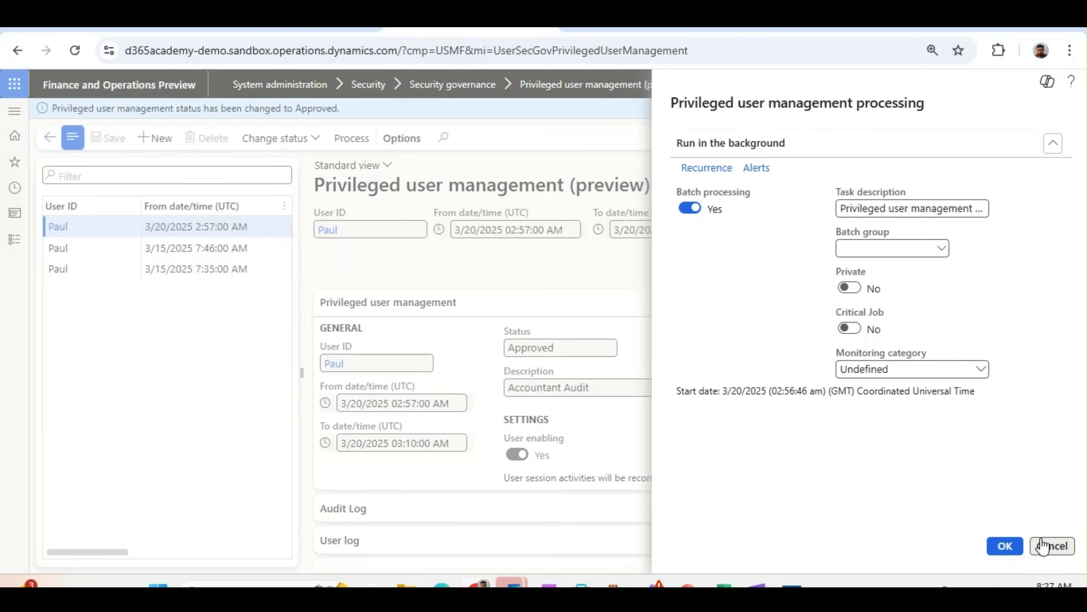
click(1057, 549)
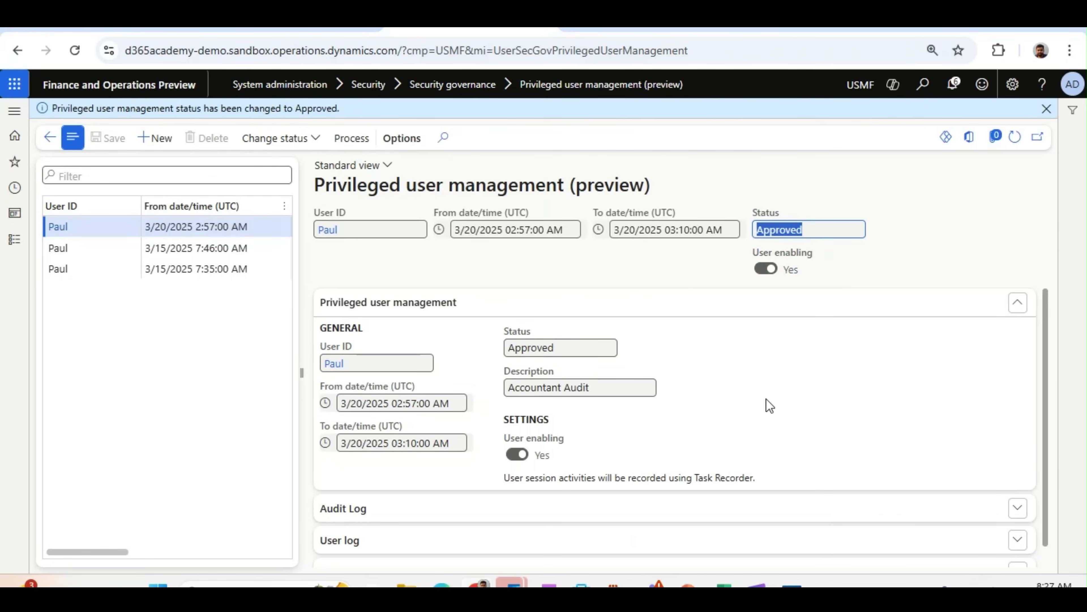
Select the Update entry in the Audit Log and refresh until the status reads Executing
click(1019, 306)
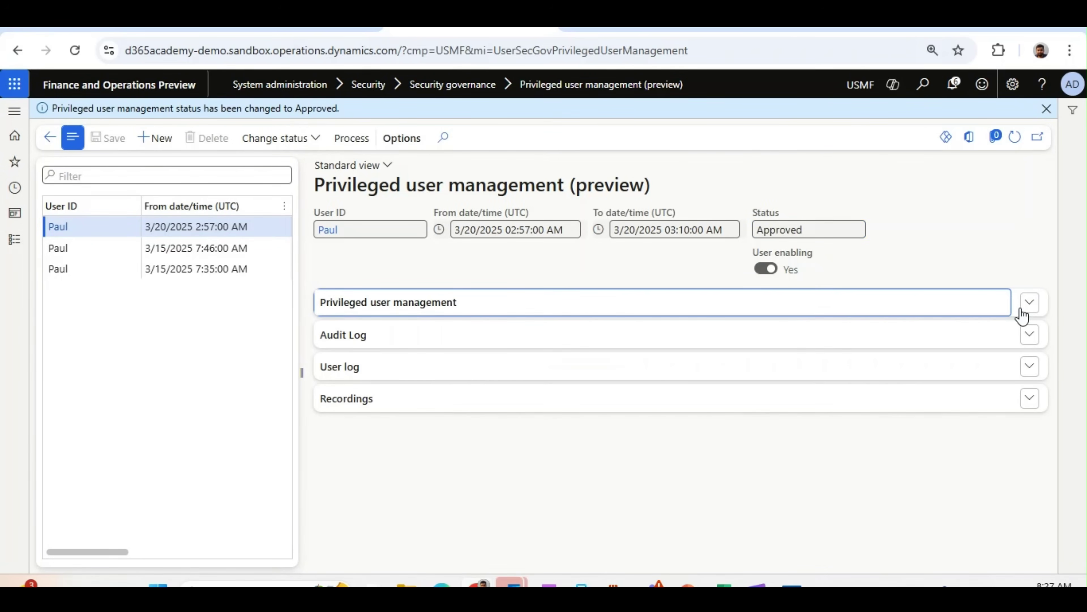
click(812, 315)
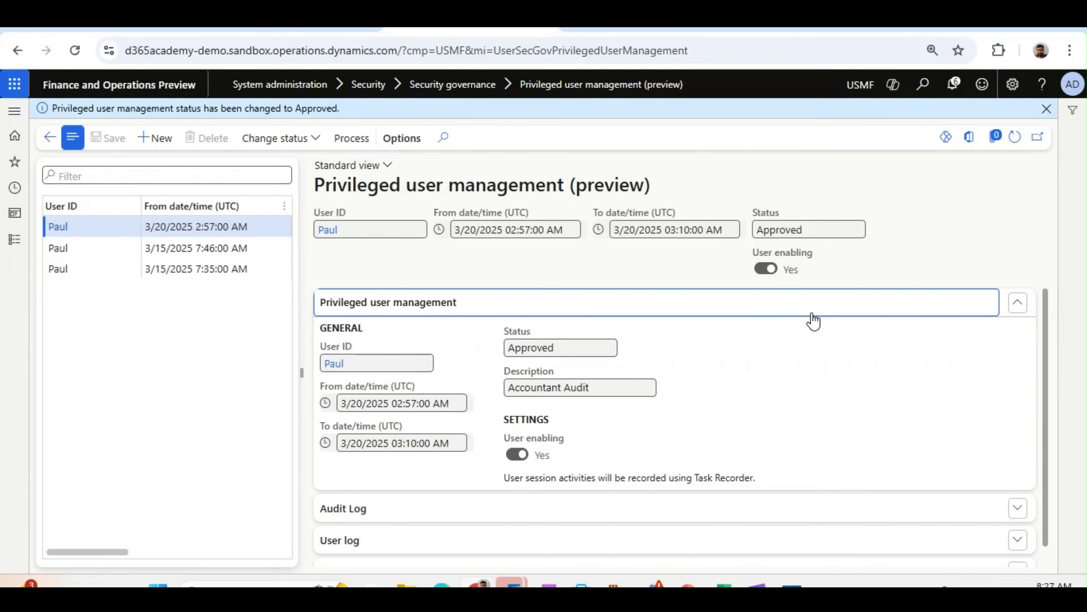
click(813, 315)
click(773, 341)
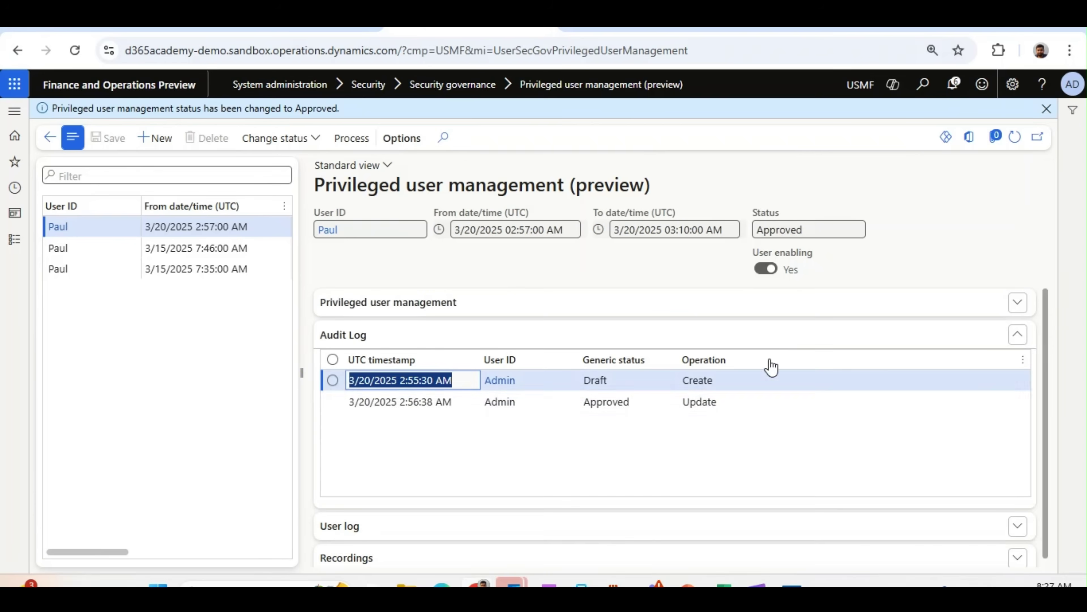
click(697, 409)
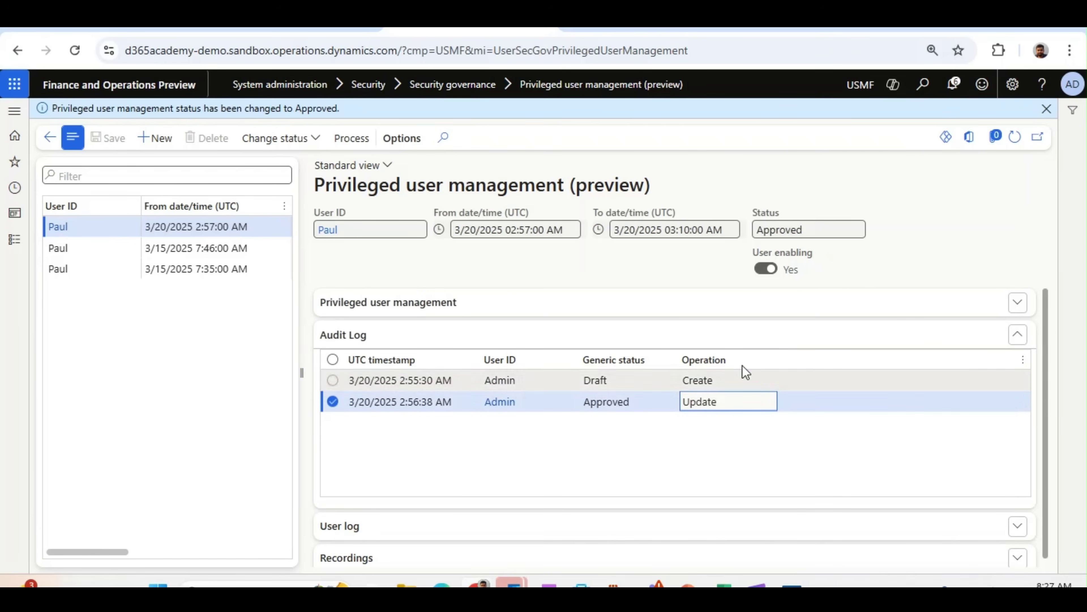
click(1016, 139)
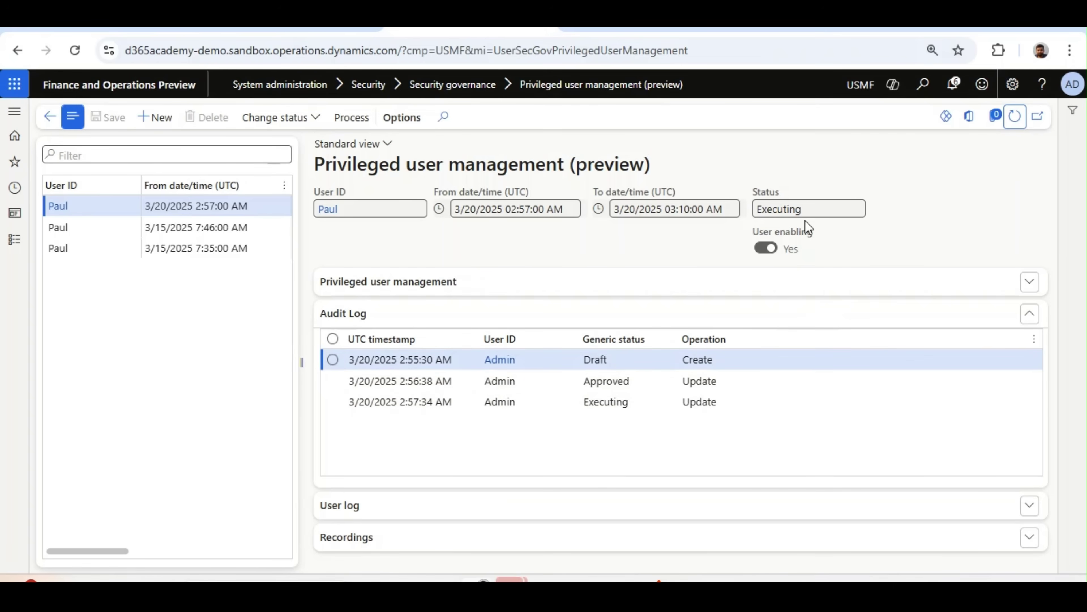
drag(813, 209, 754, 214)
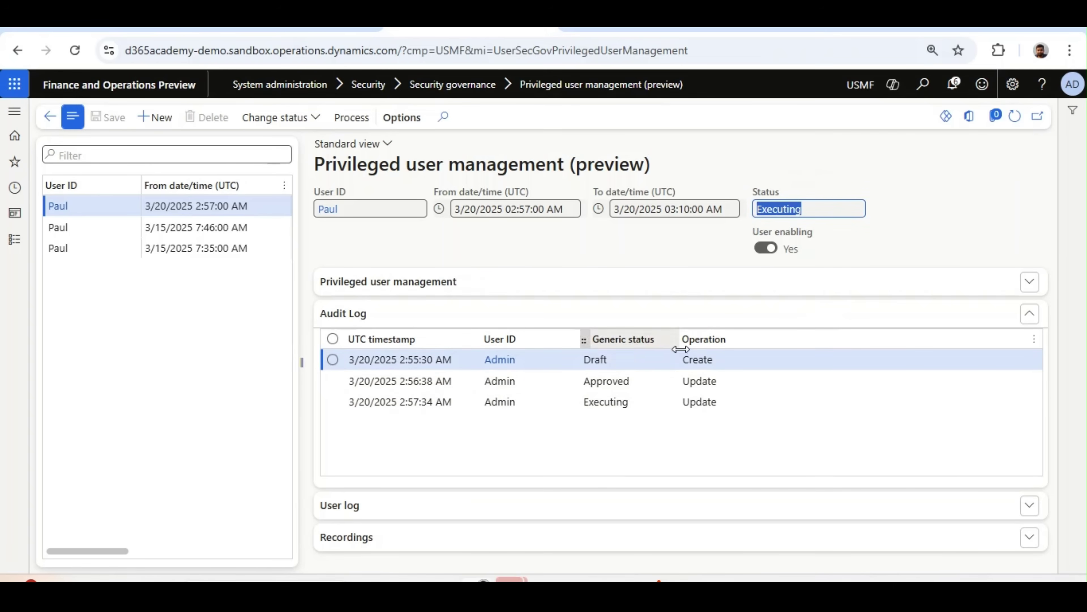
click(1012, 125)
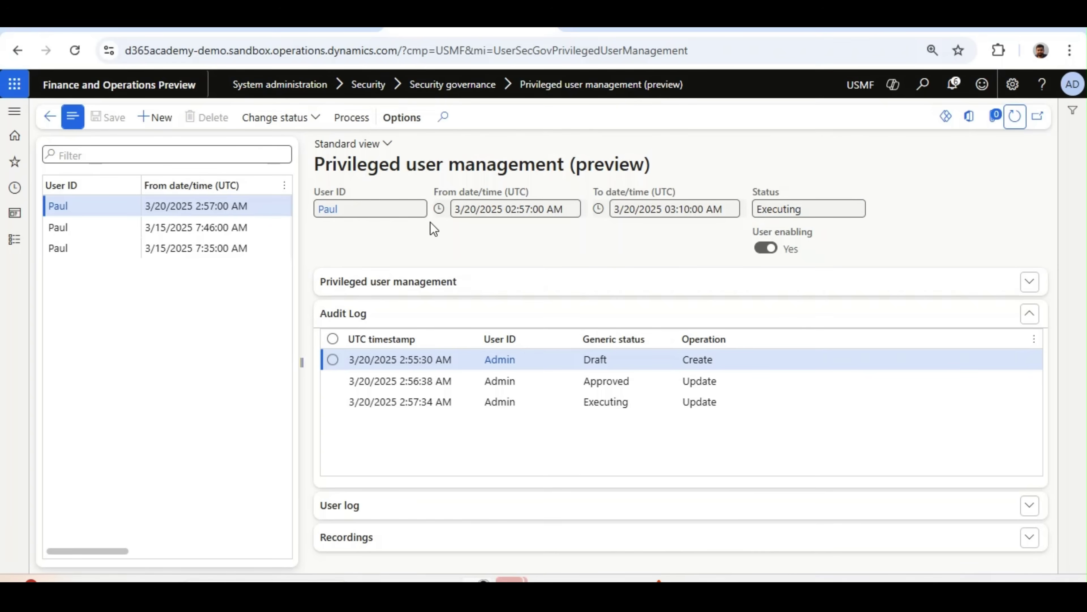
Switch to the privileged user's incognito browser session and confirm the signed-in user via the avatar
key(alt+Tab)
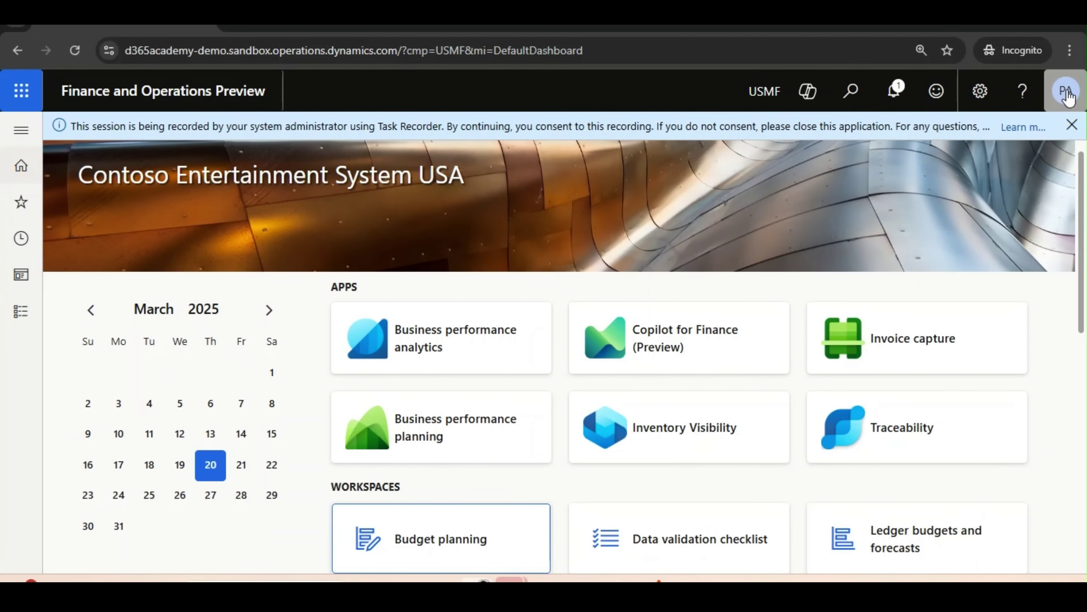
click(1067, 95)
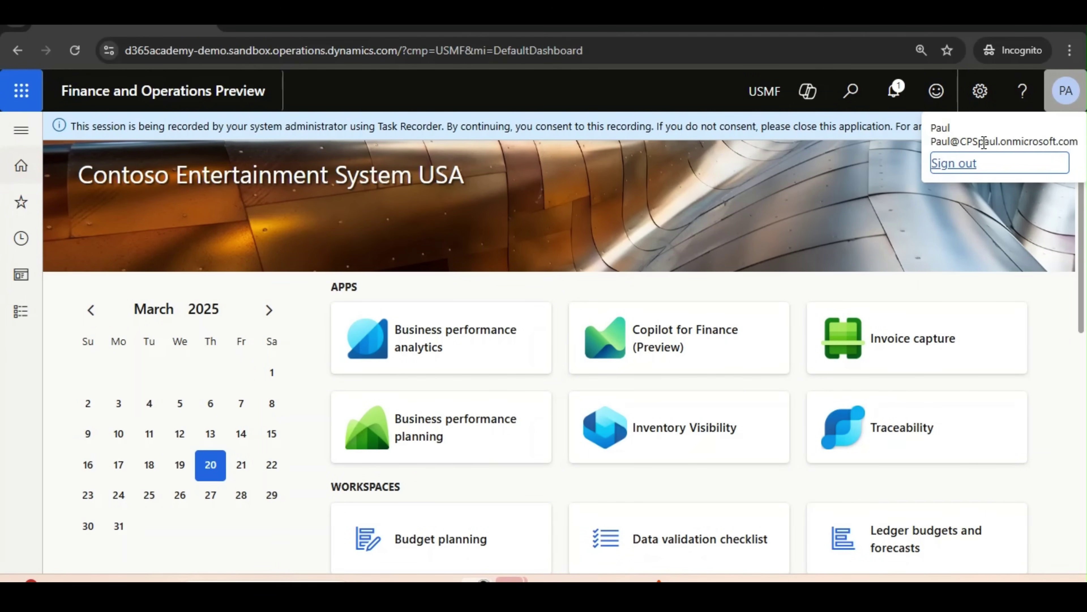
click(722, 219)
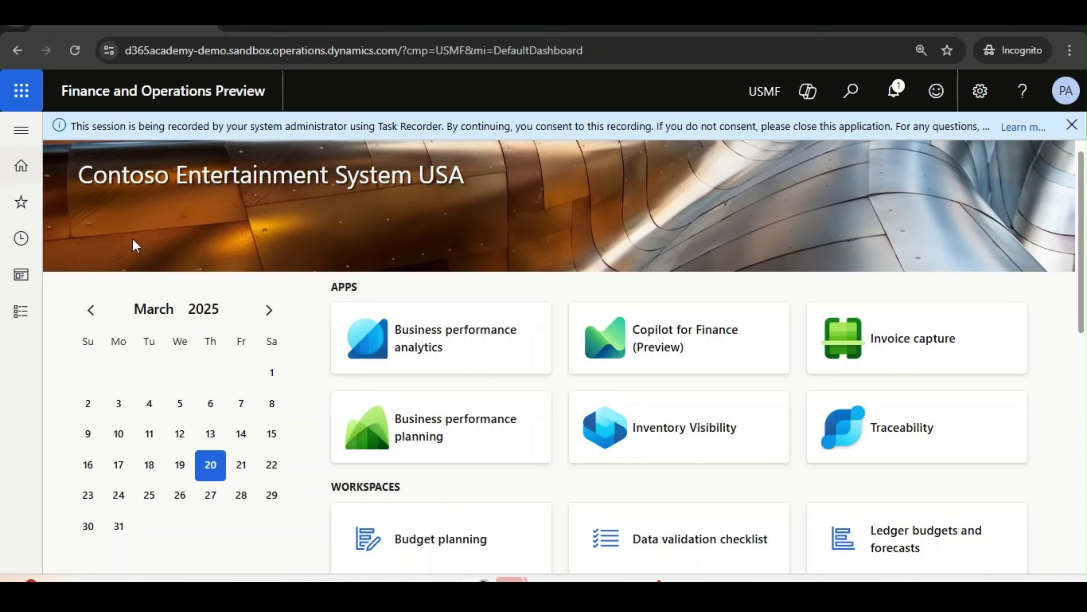
Navigate to General ledger > Journal entries > General journals
click(21, 315)
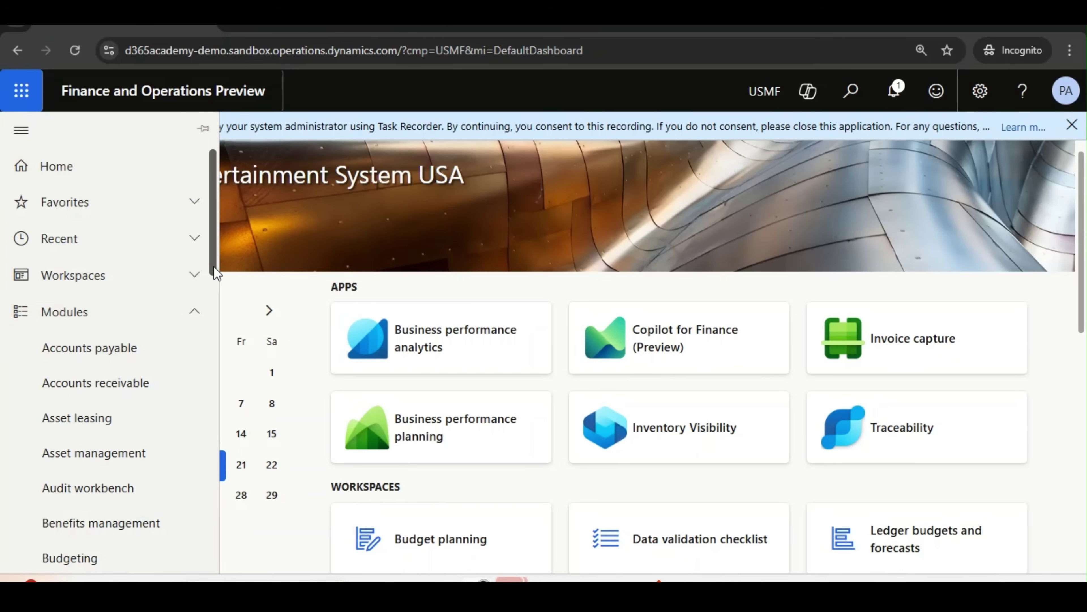
drag(214, 266, 208, 444)
click(154, 375)
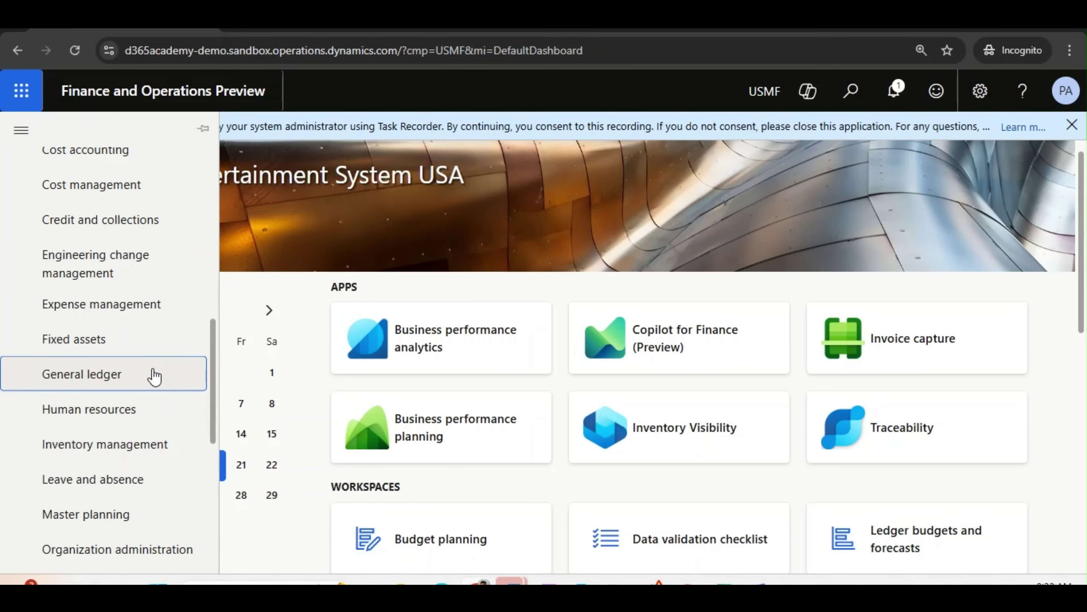
click(237, 342)
click(315, 371)
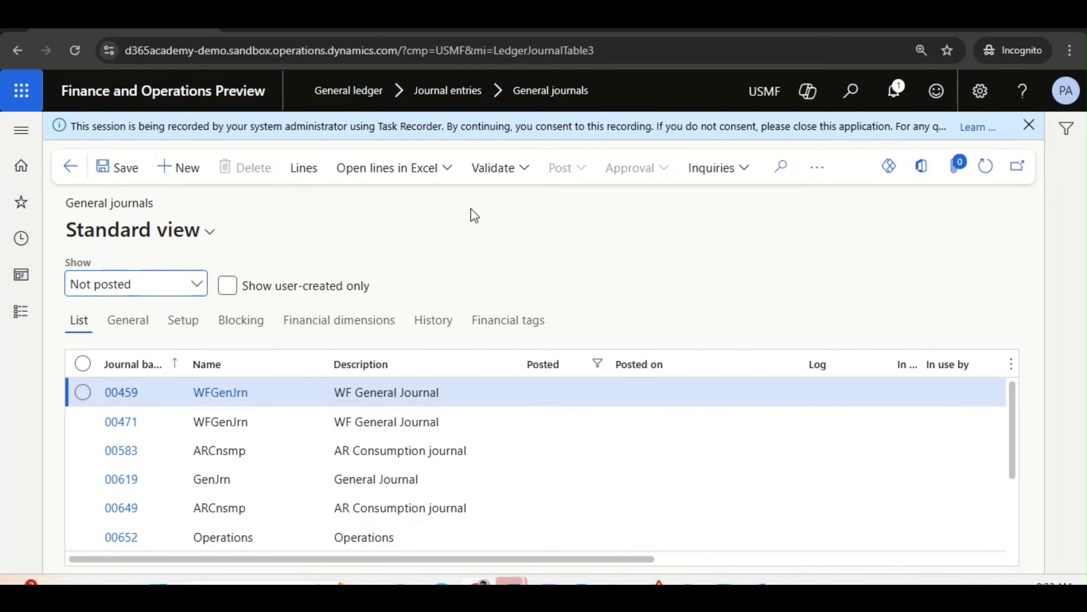
Create journal 00669 with name ARCnsmp and open its lines
click(424, 392)
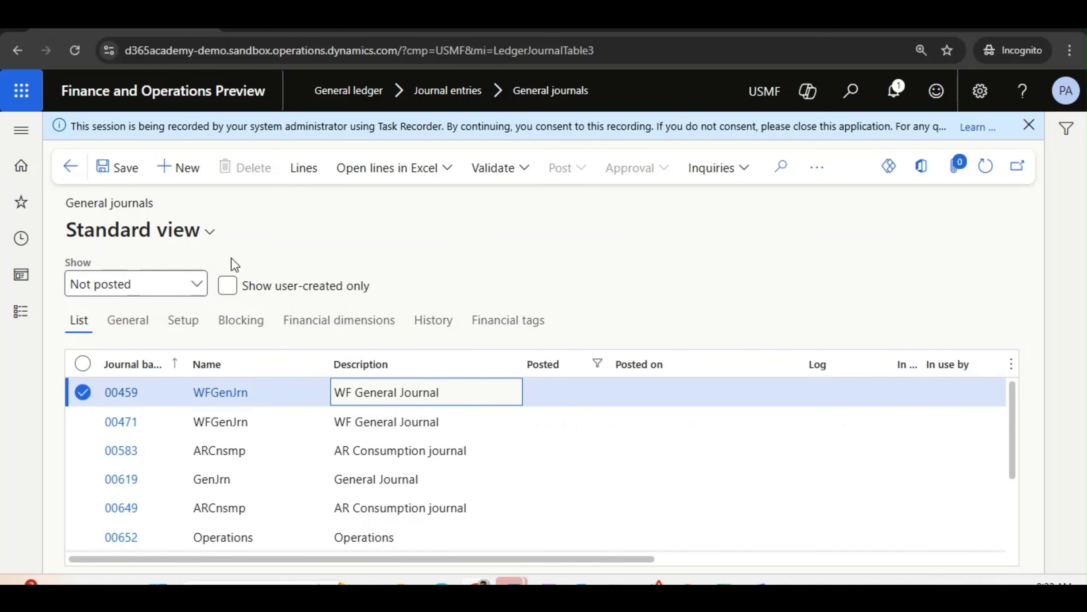
click(180, 180)
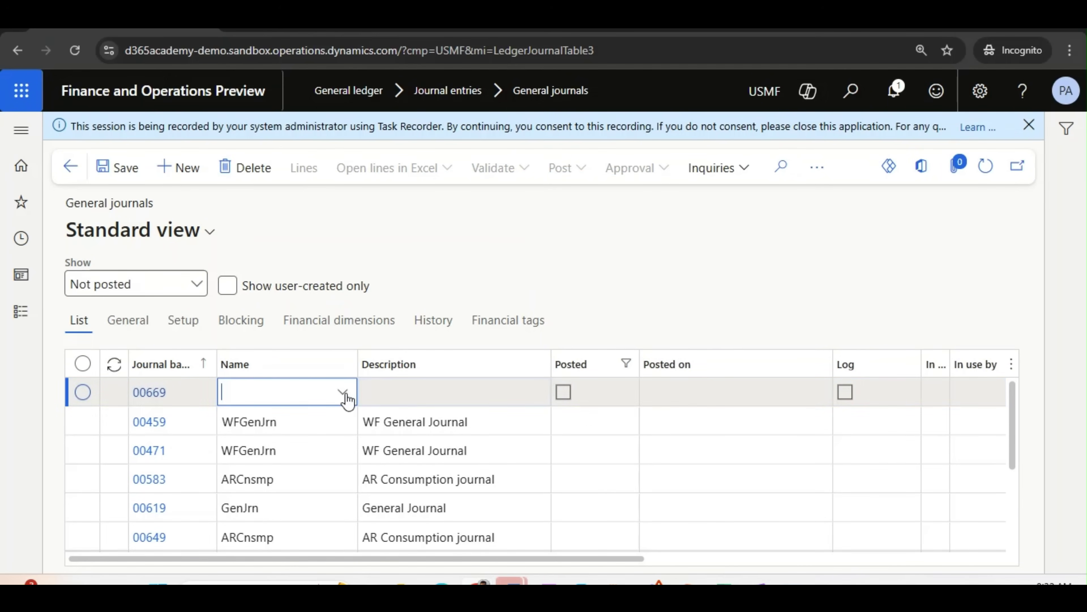
click(343, 392)
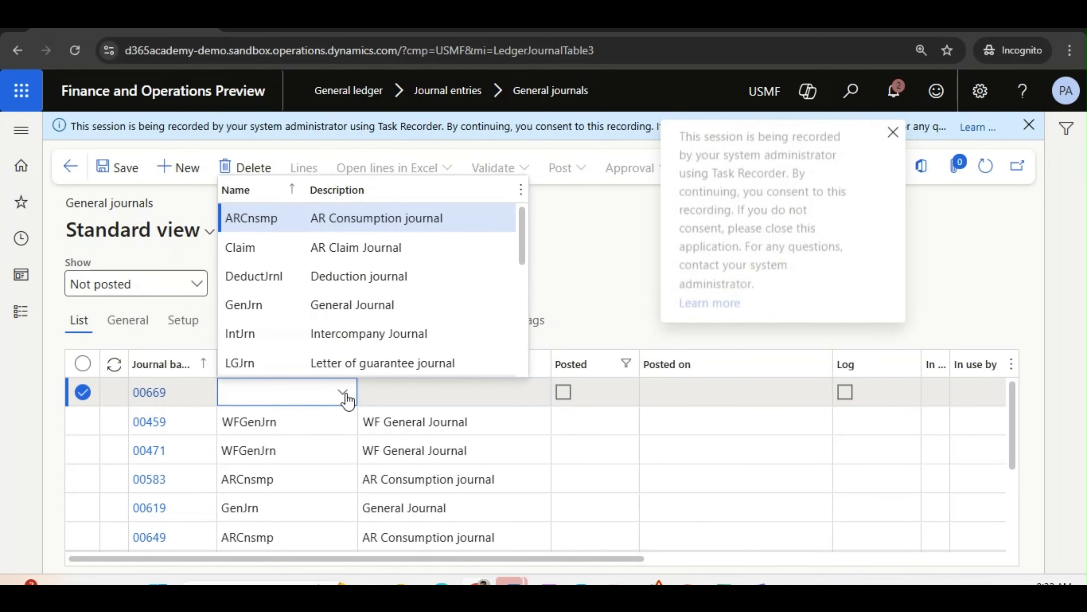
click(369, 226)
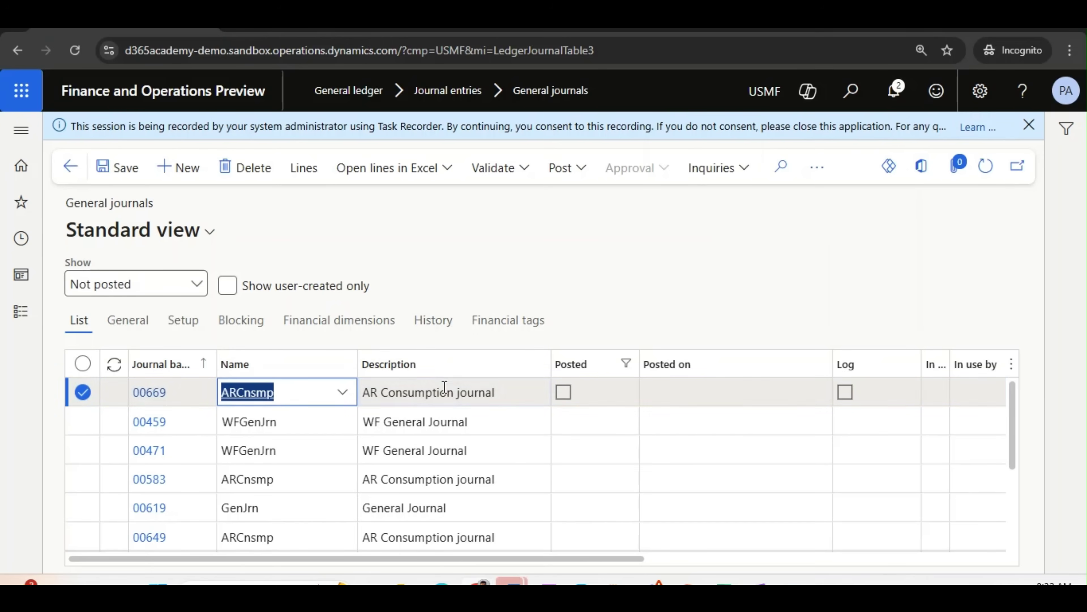
click(305, 173)
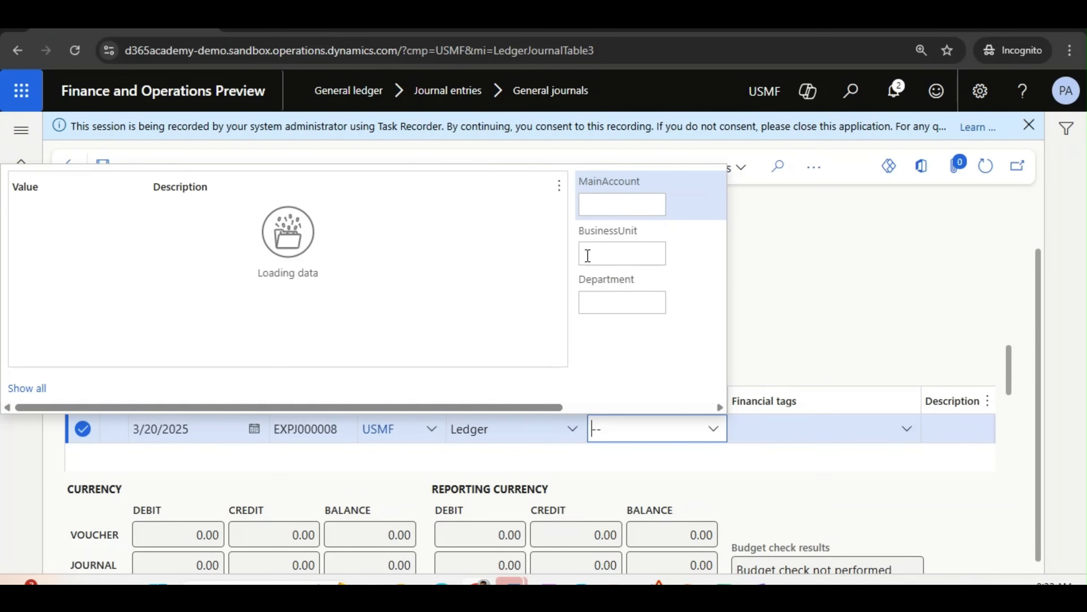
click(619, 205)
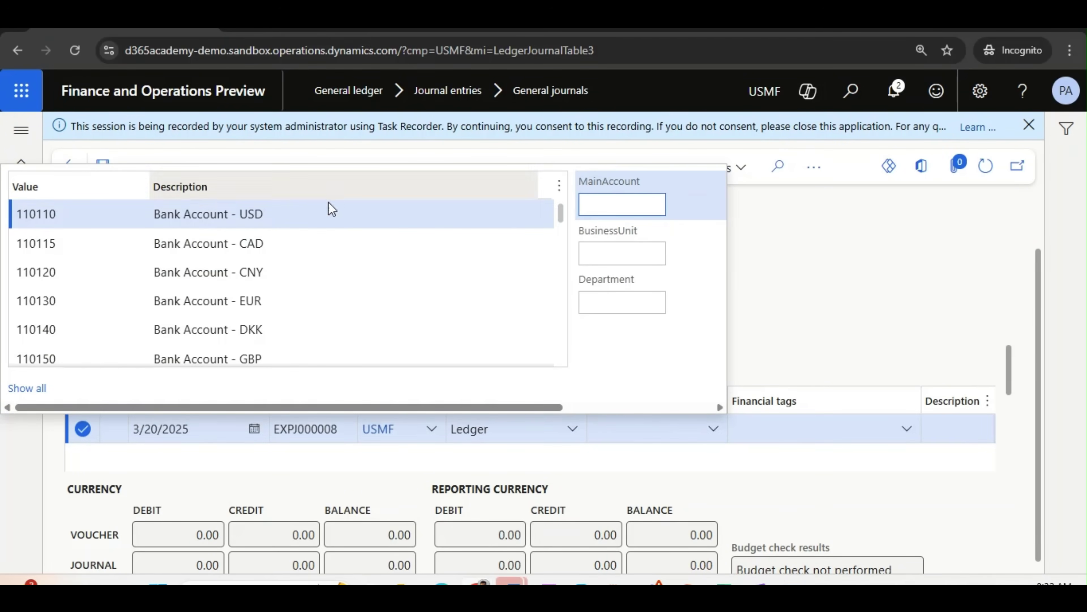
click(322, 209)
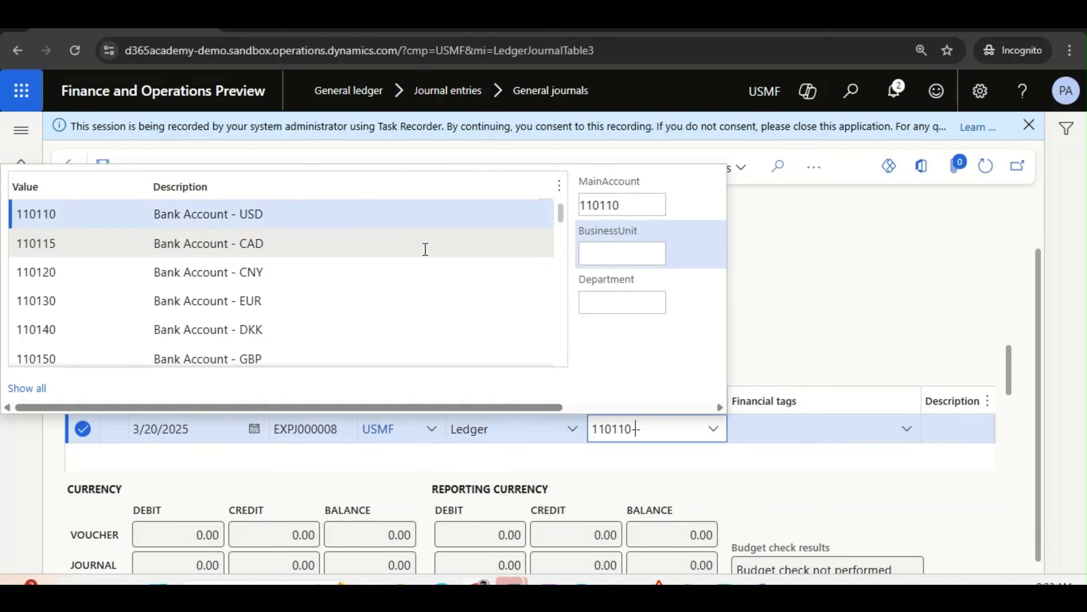
click(396, 245)
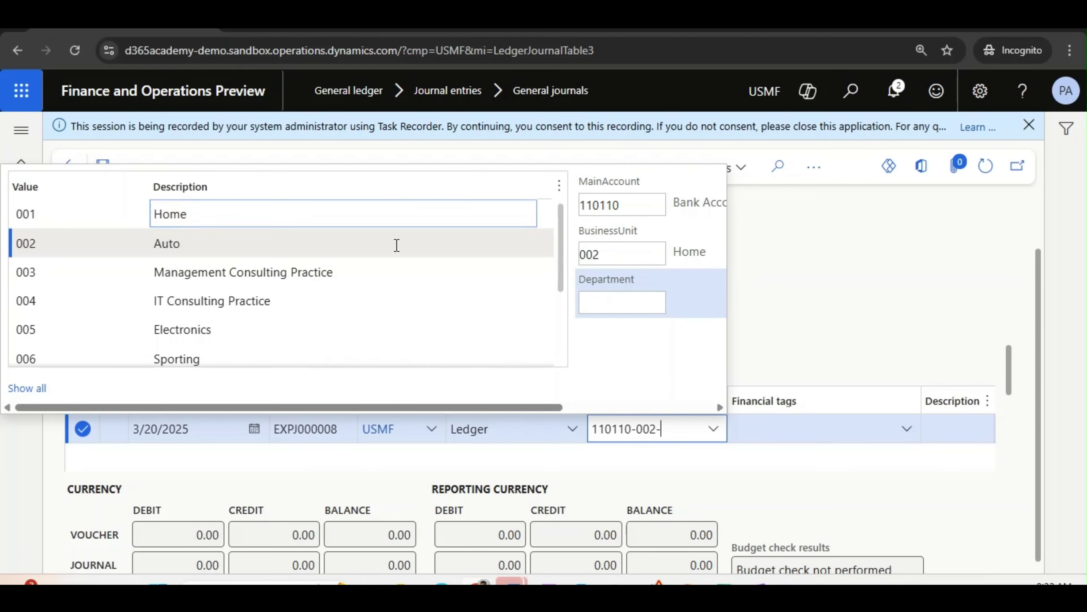
click(881, 323)
click(830, 428)
key(Tab)
key(Tab)
key(Tab)
key(Tab)
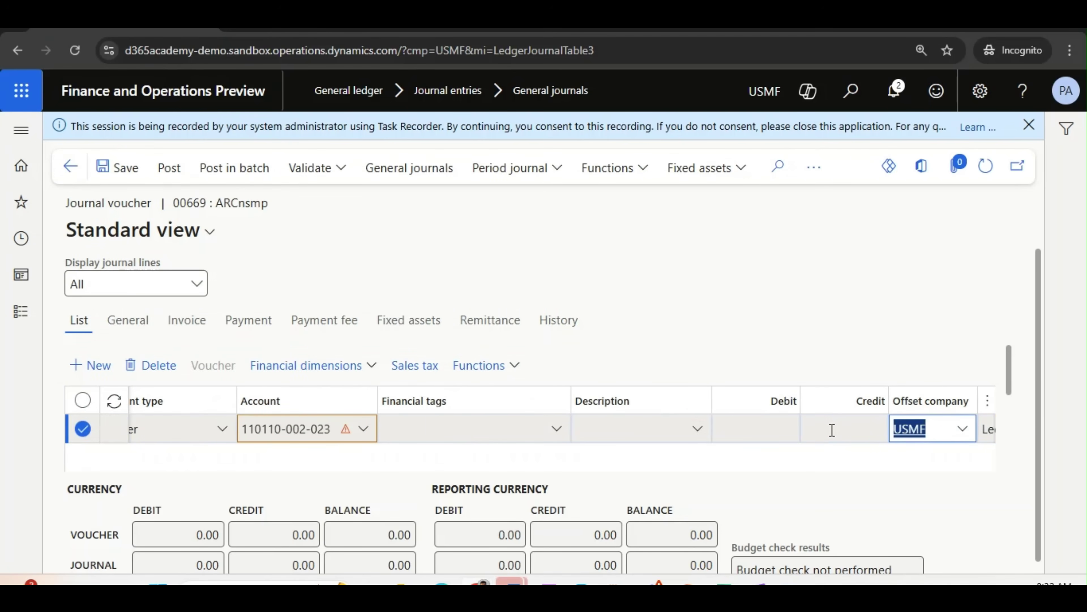
click(832, 429)
text(900)
key(Tab)
key(Tab)
key(Tab)
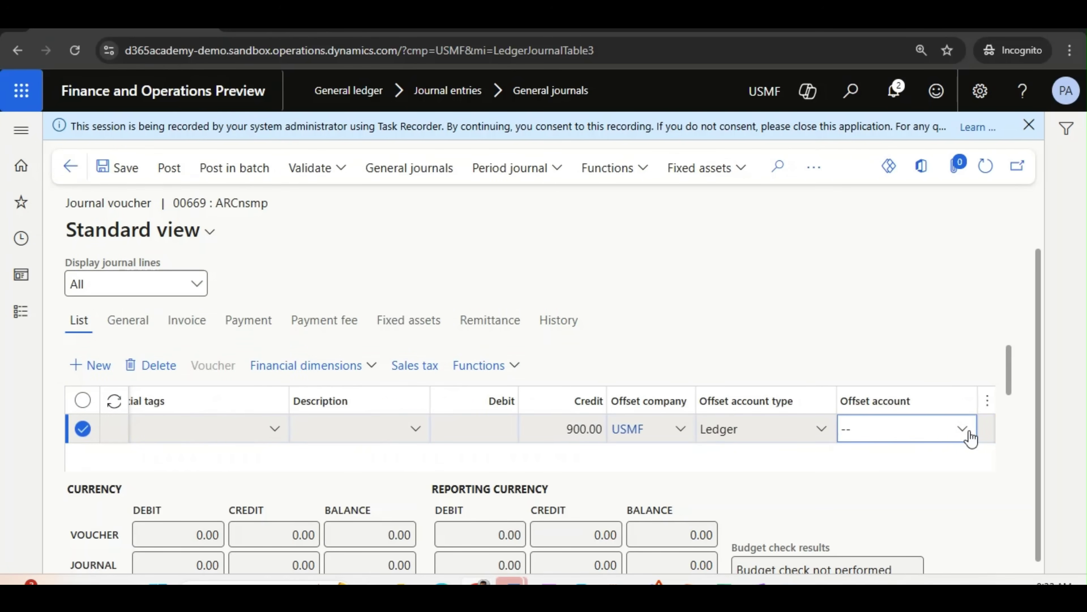
click(966, 430)
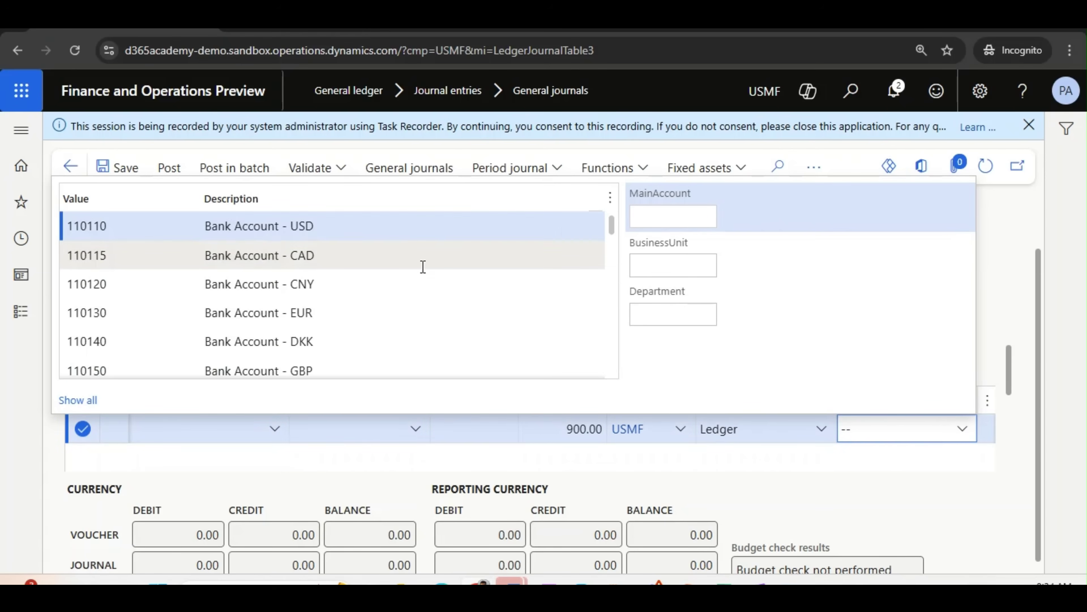
click(421, 263)
click(988, 279)
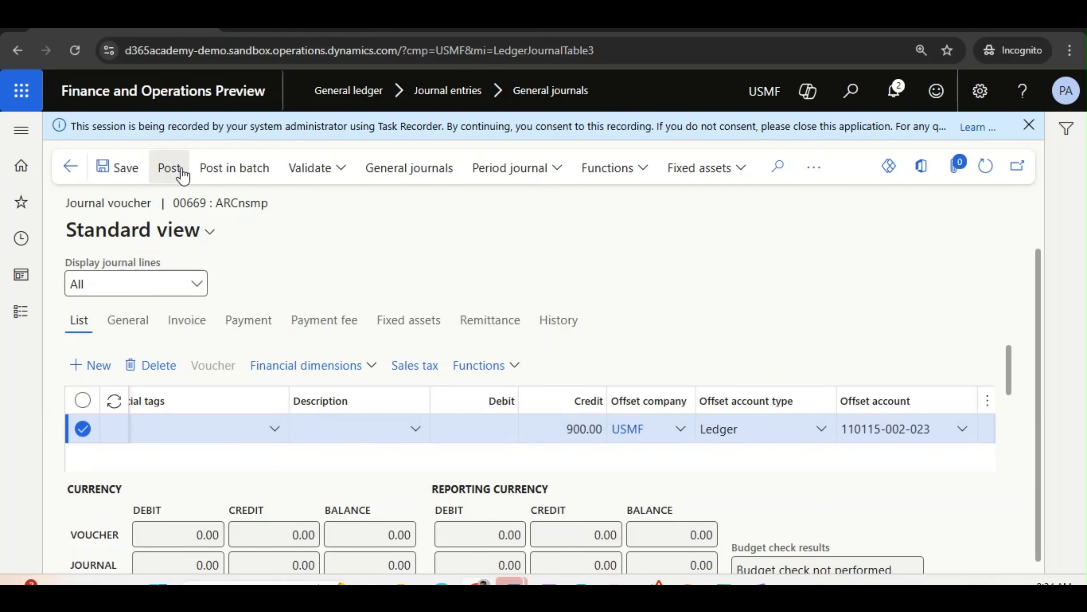
click(171, 168)
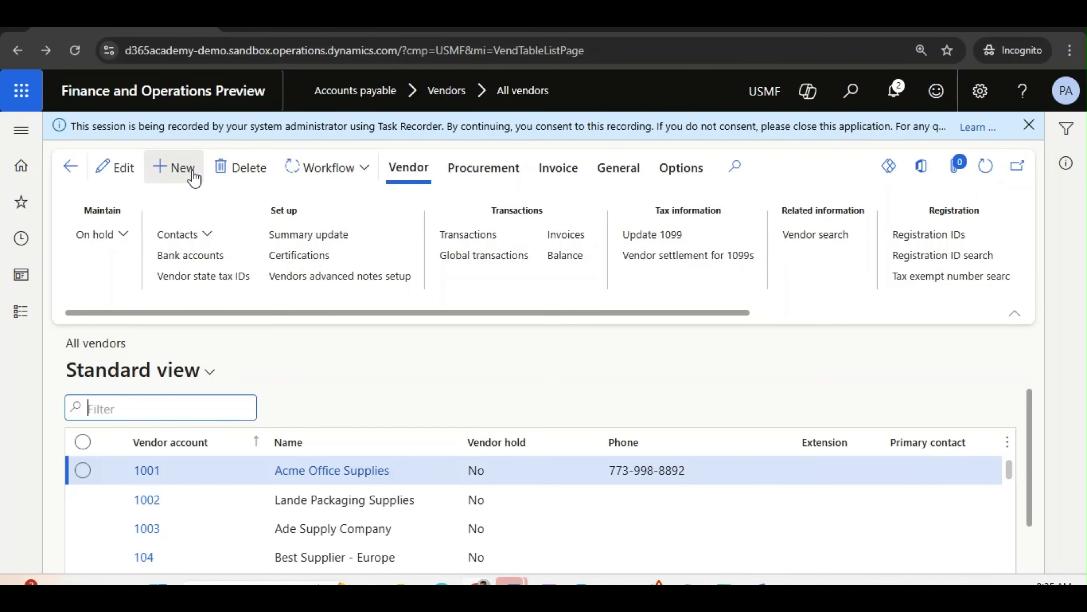
Create a new vendor account in group 10 (Parts vendors), name it 'KLSJklajsk', and save it
click(193, 169)
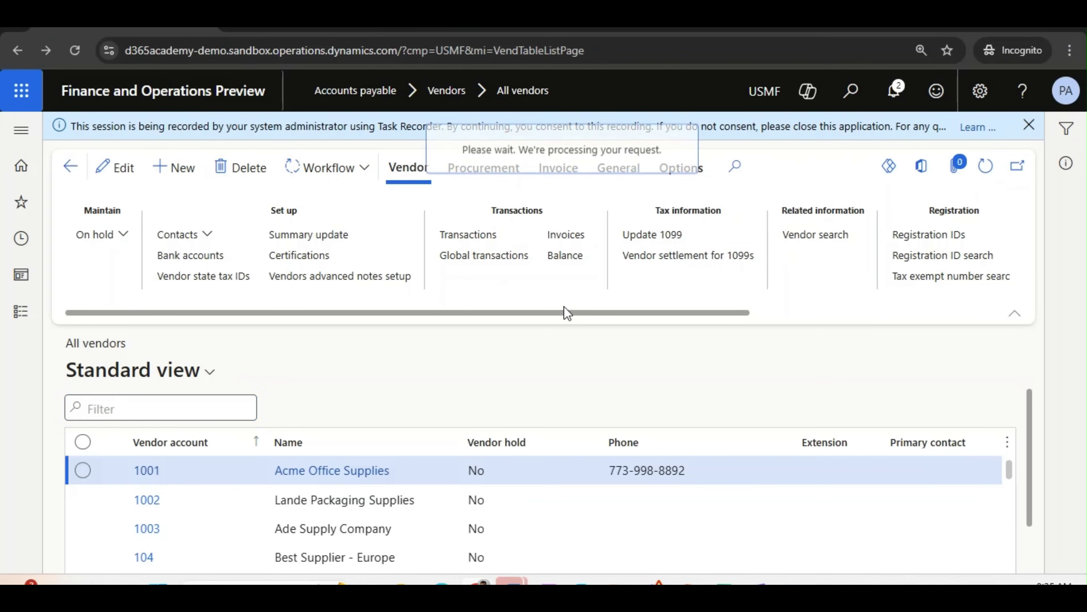
text(t77777)
key(Tab)
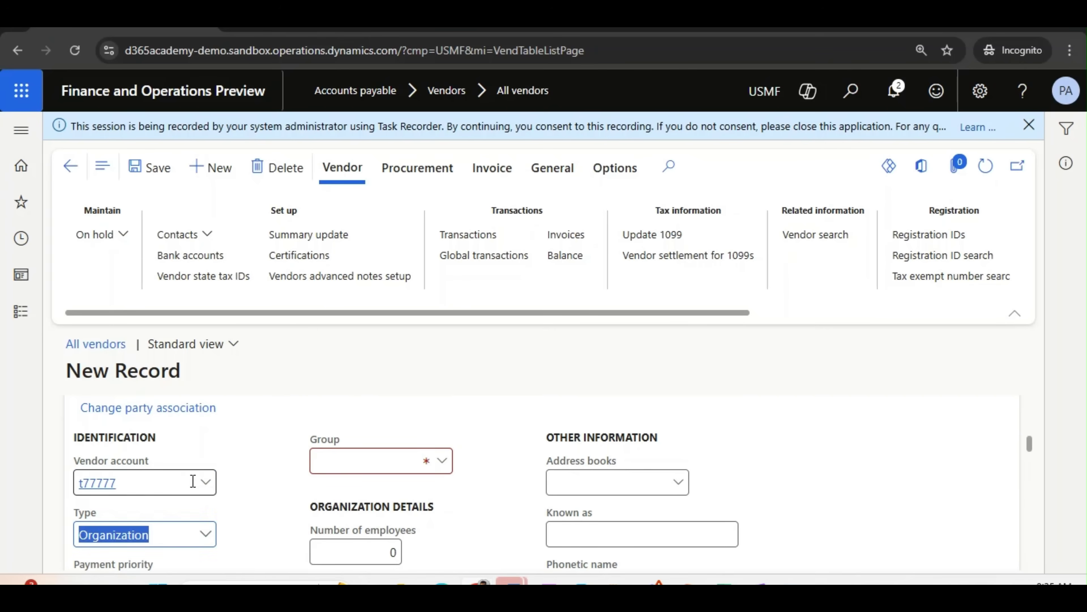
click(441, 463)
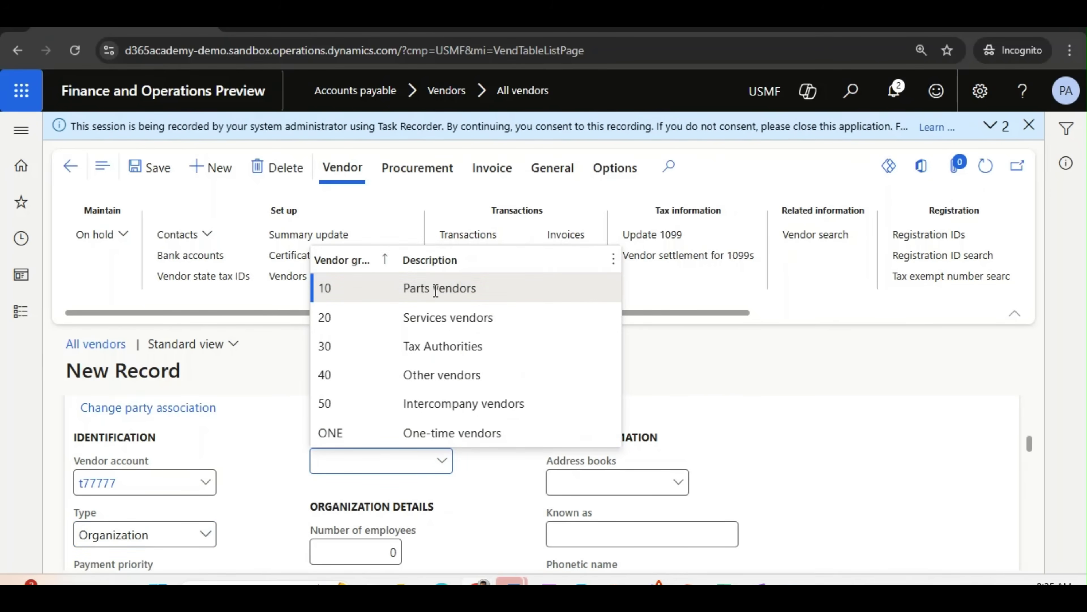
click(437, 296)
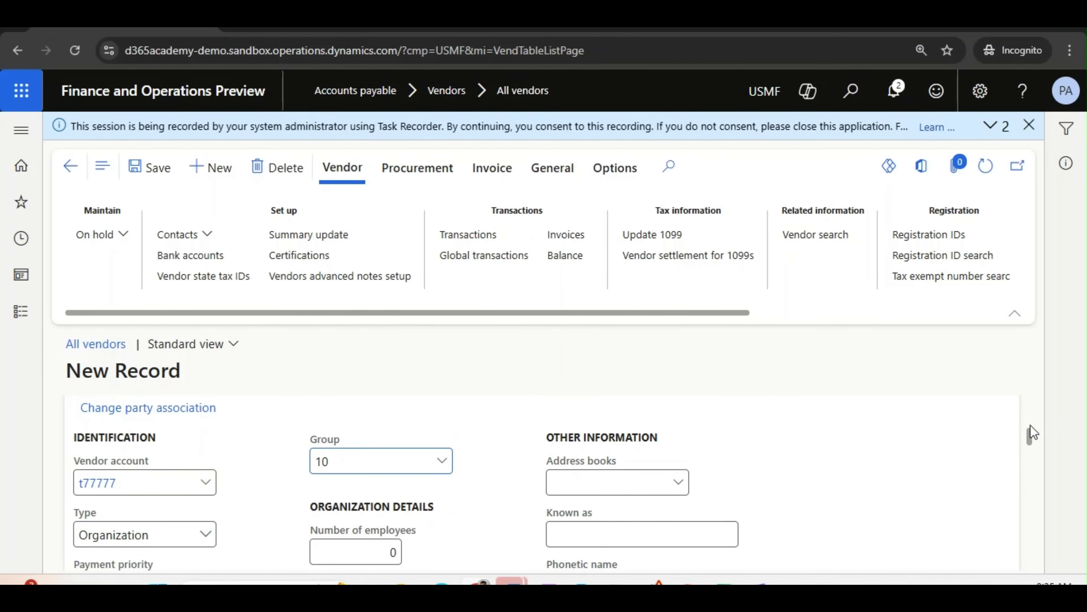
drag(1031, 437, 1029, 454)
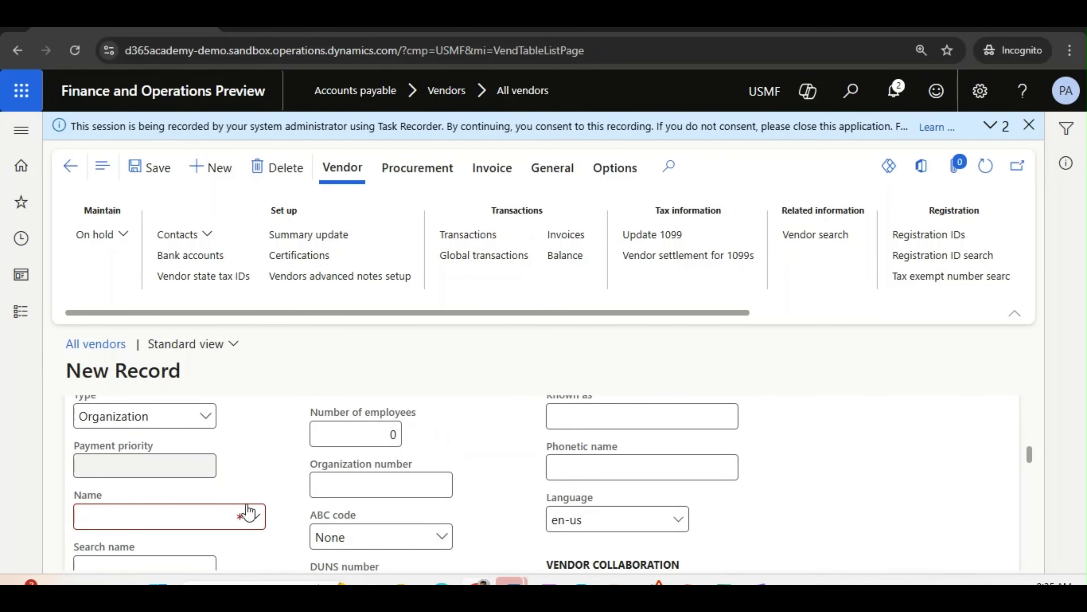
click(213, 509)
text(KLSJklajsk)
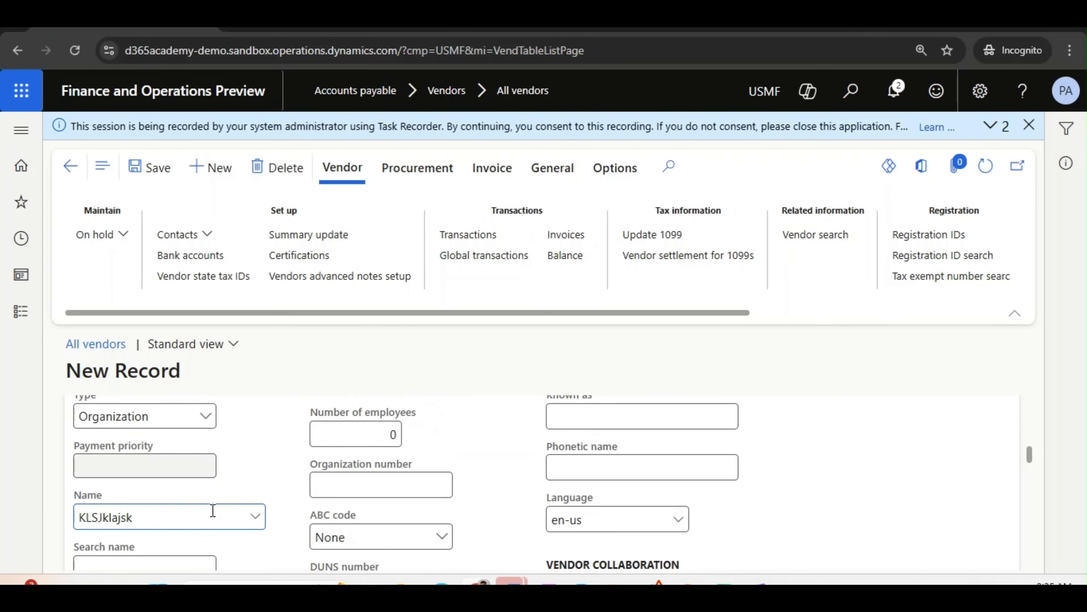
click(159, 178)
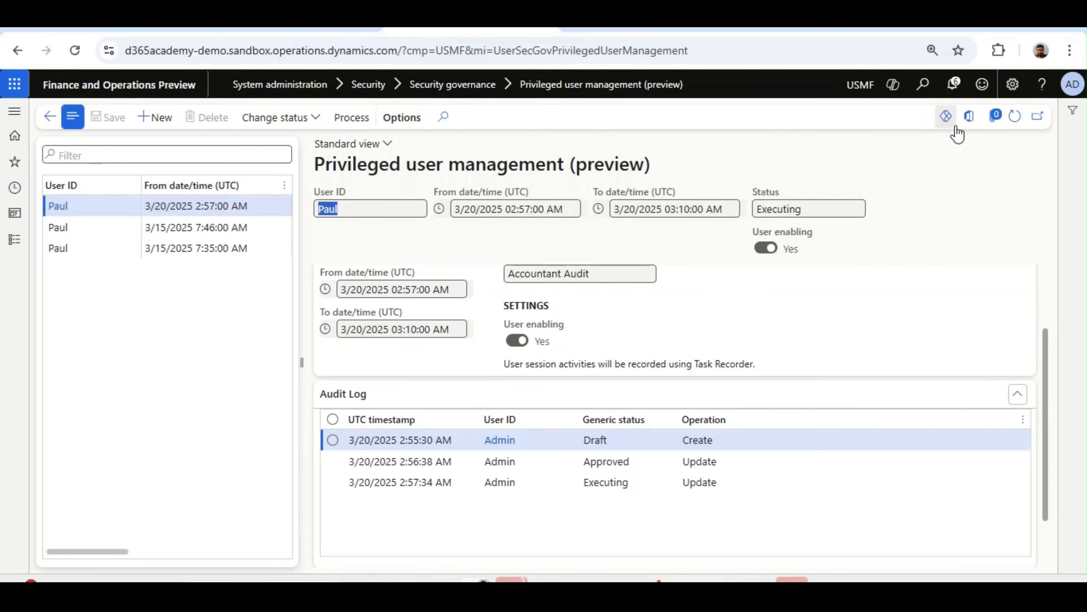
Refresh the privileged session and check its Executing audit entry and 03:10 AM end time
click(1014, 123)
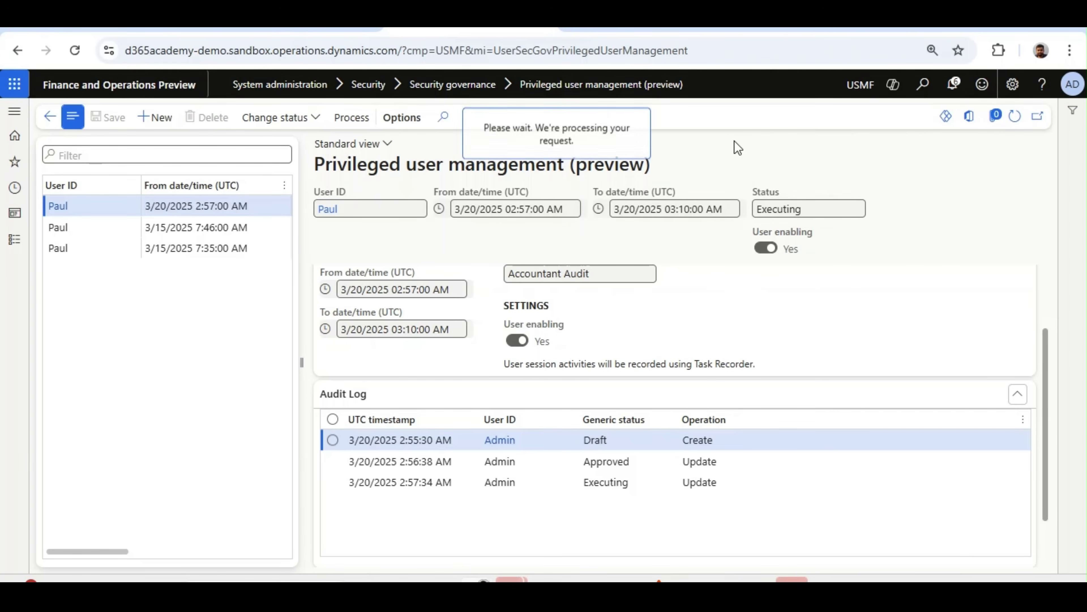
click(614, 483)
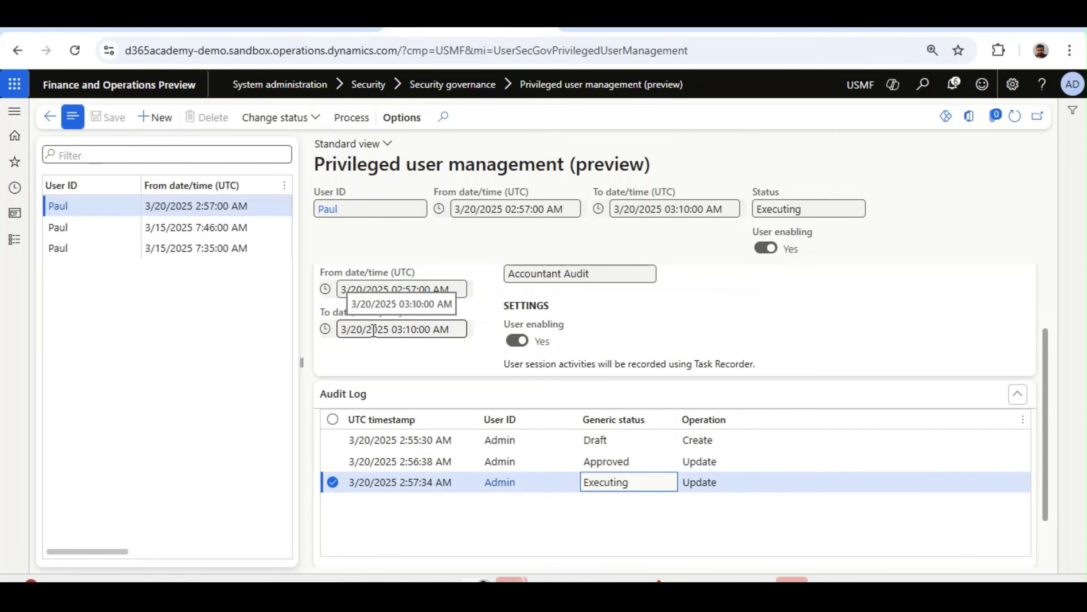
drag(445, 326, 343, 329)
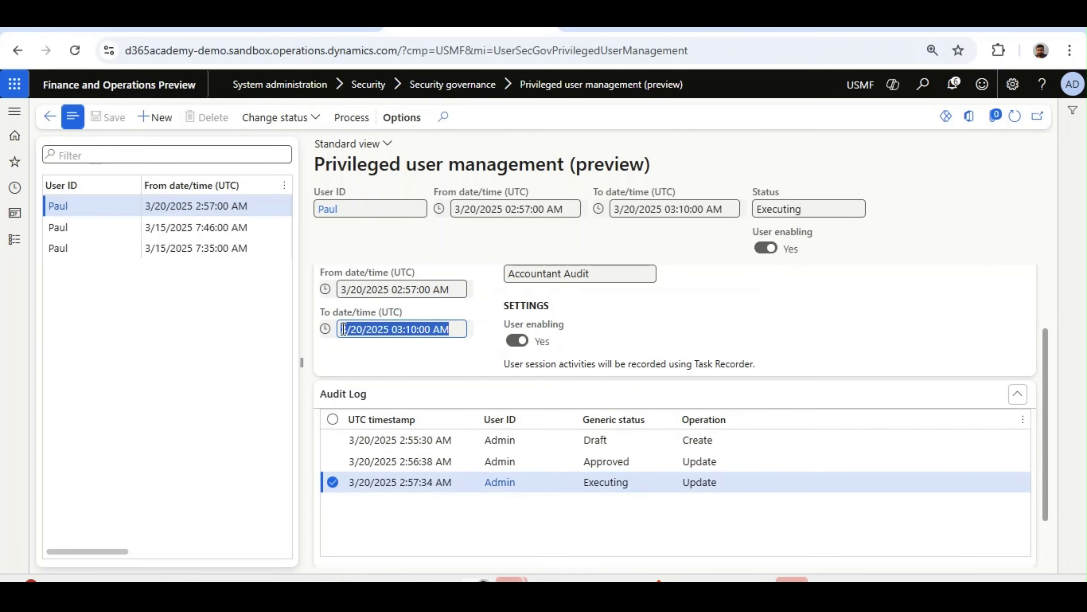
Refresh the session until it reads Ended, then select the new Ended audit entry at 3:11:35 AM
key(shift+F5)
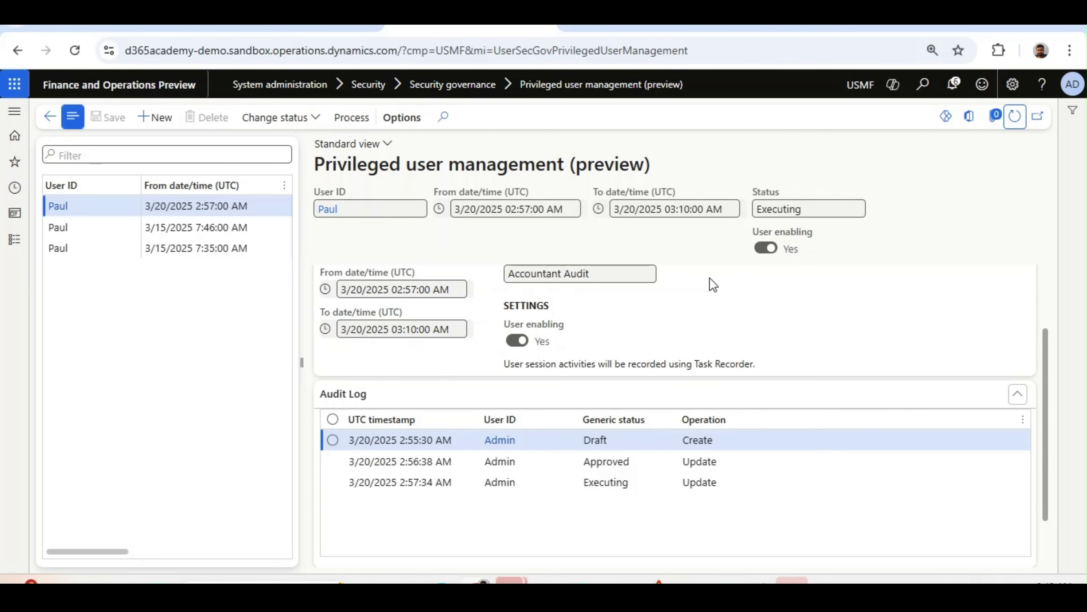
click(1015, 120)
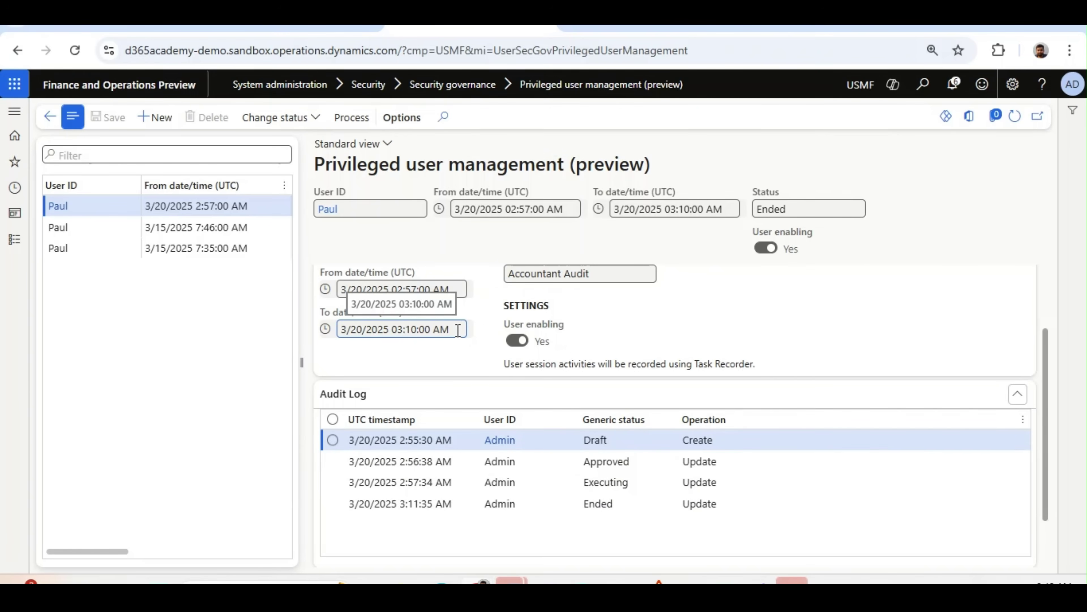
drag(460, 331, 358, 332)
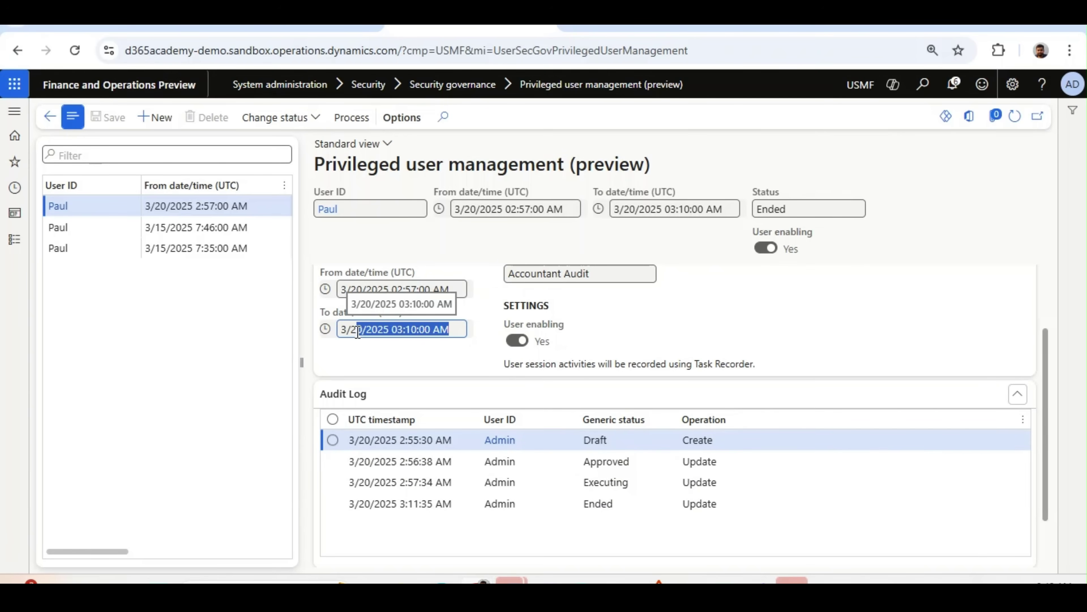
click(638, 510)
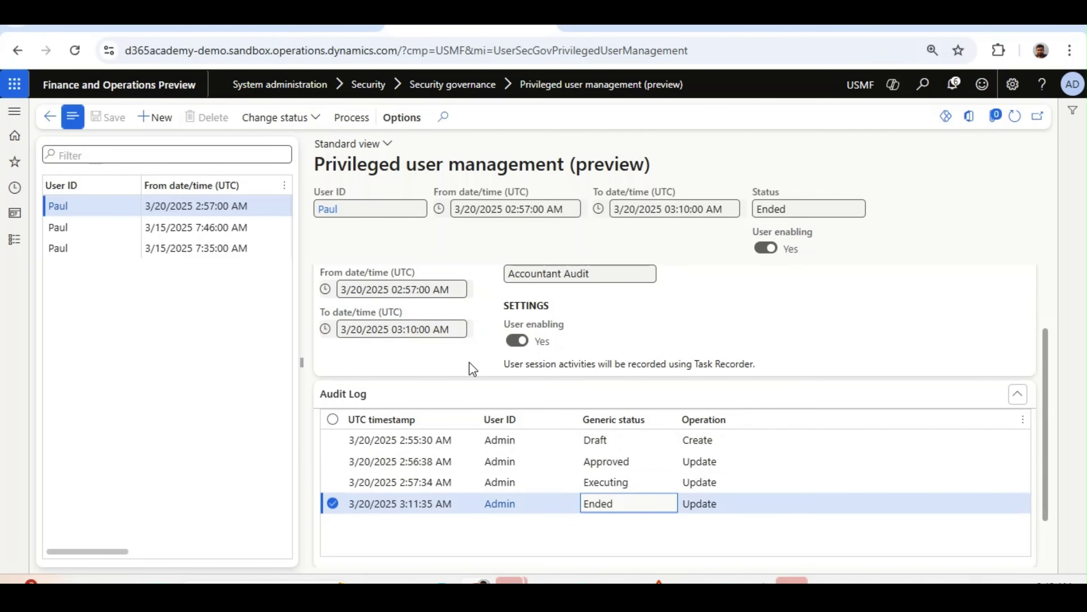
scroll(1045, 429, down, 2)
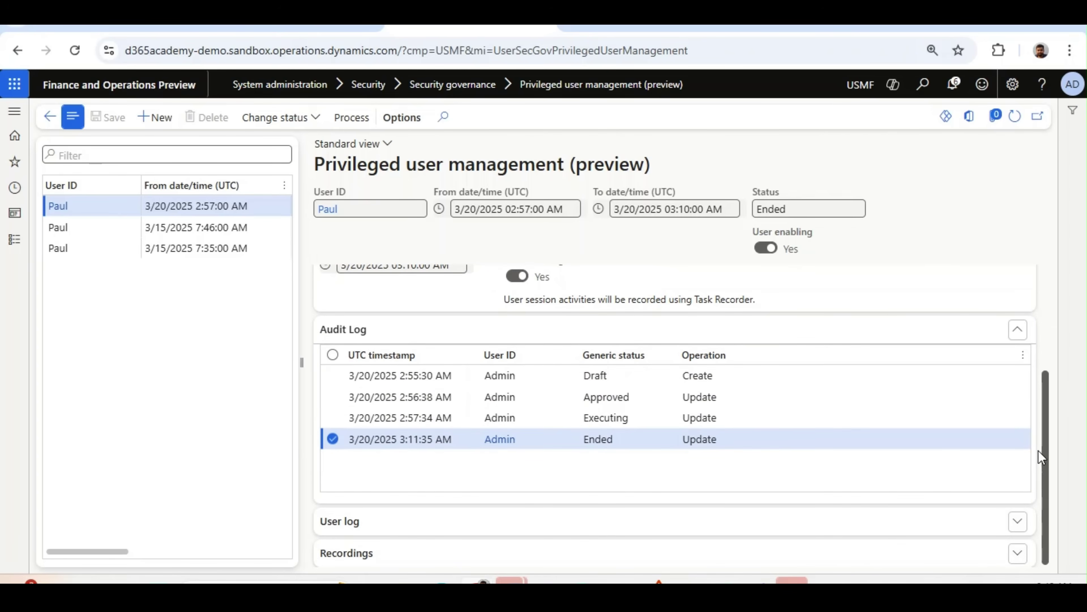
Check both logon entries and online times in User log, then expand Recordings
click(1017, 521)
click(568, 448)
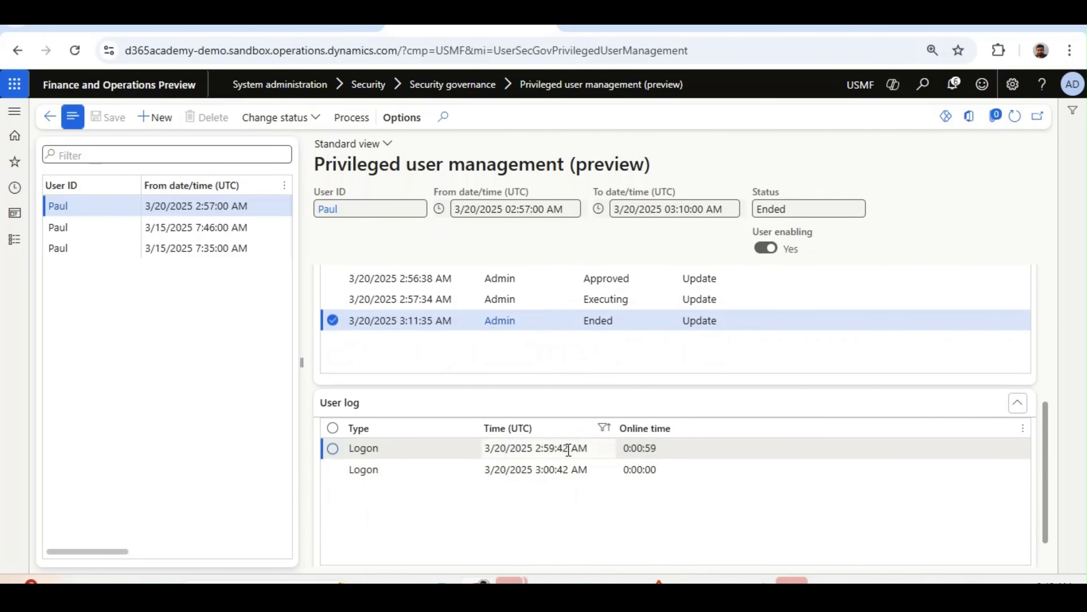
click(652, 456)
click(581, 475)
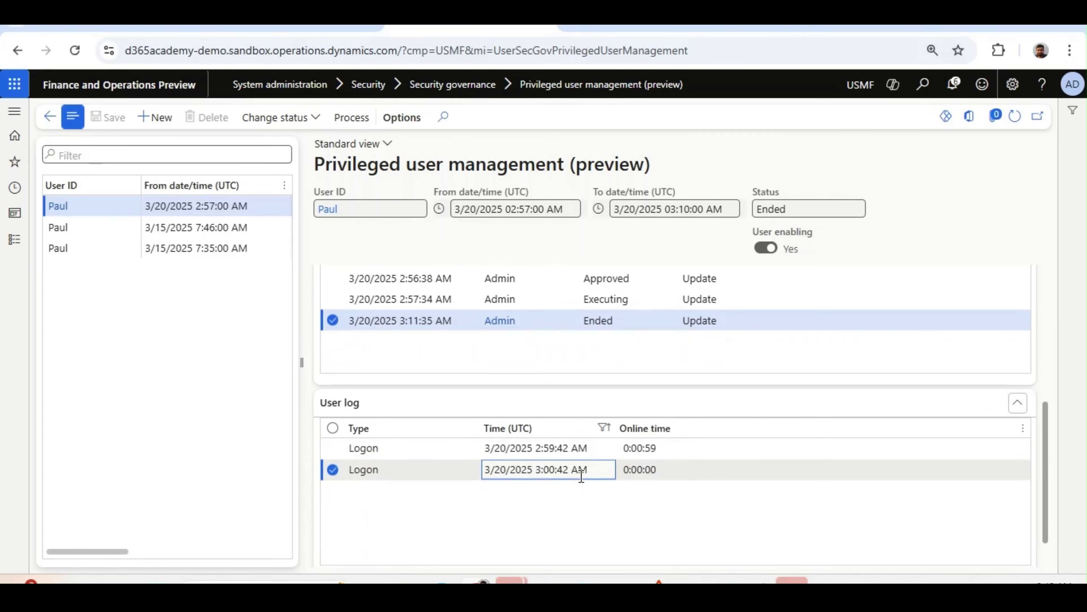
click(333, 470)
click(756, 409)
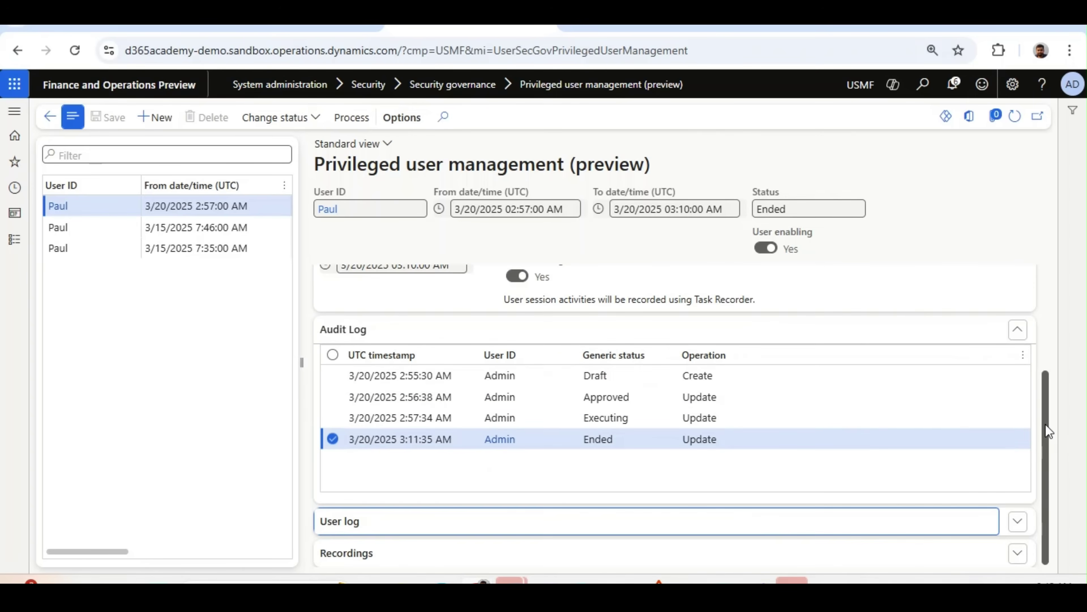
click(1019, 557)
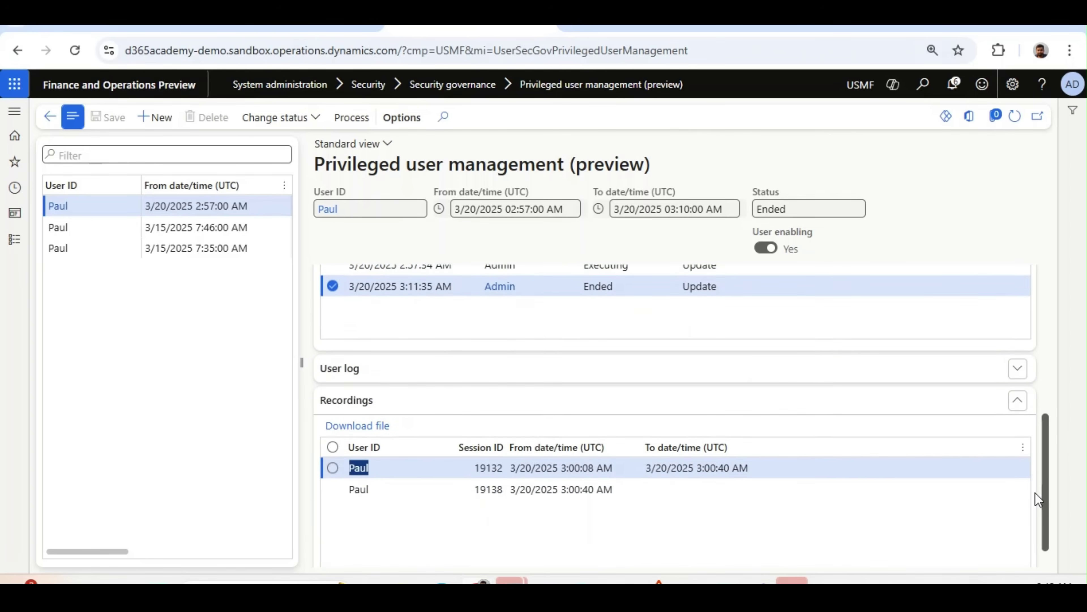
Download the recording file for session 19132
click(536, 441)
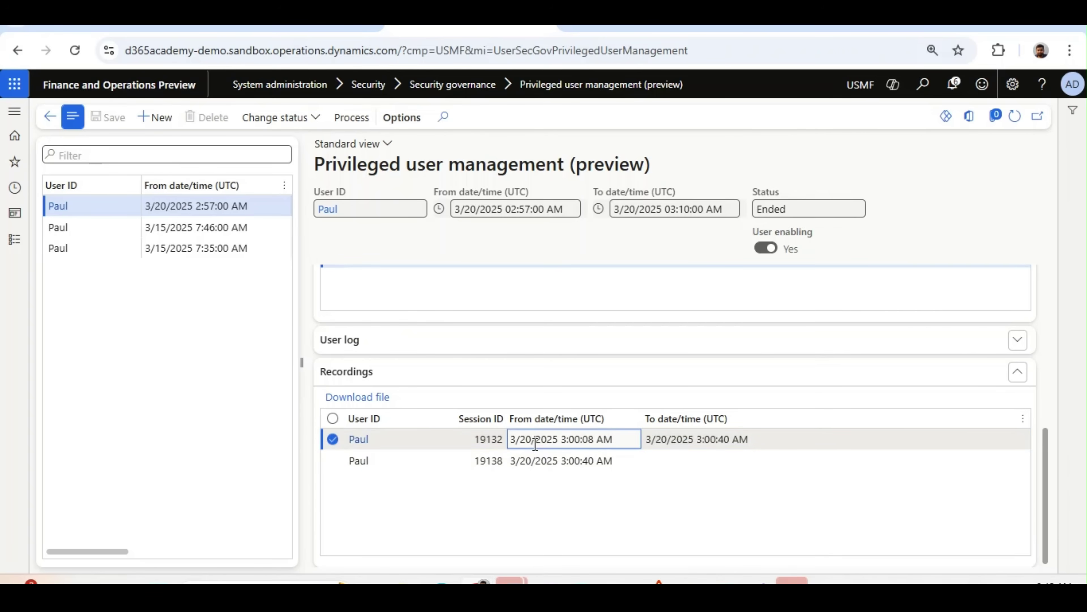
click(530, 464)
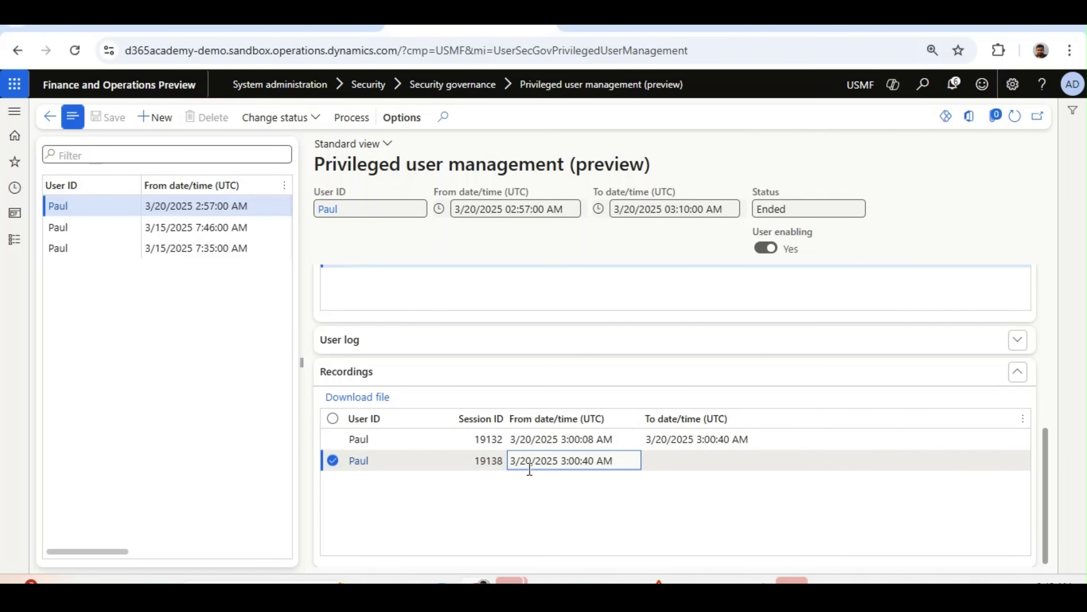
click(542, 442)
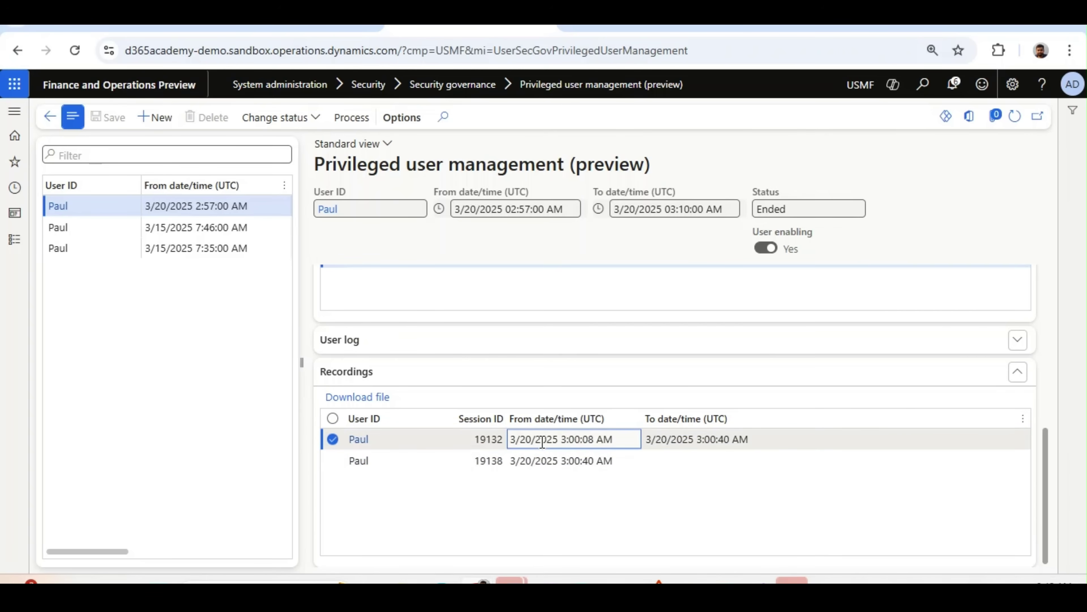
click(541, 462)
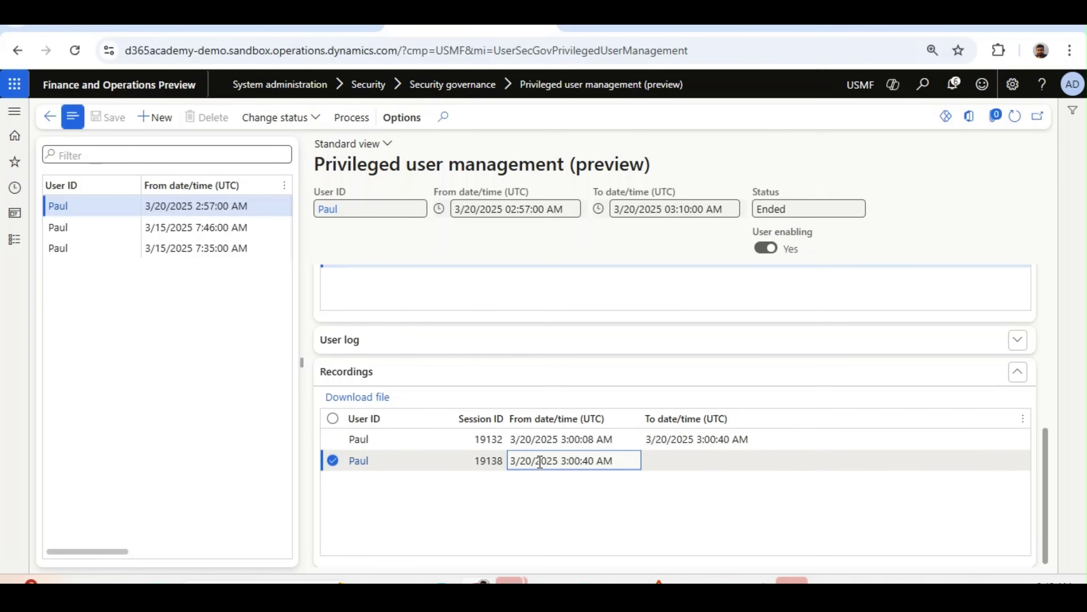
click(540, 439)
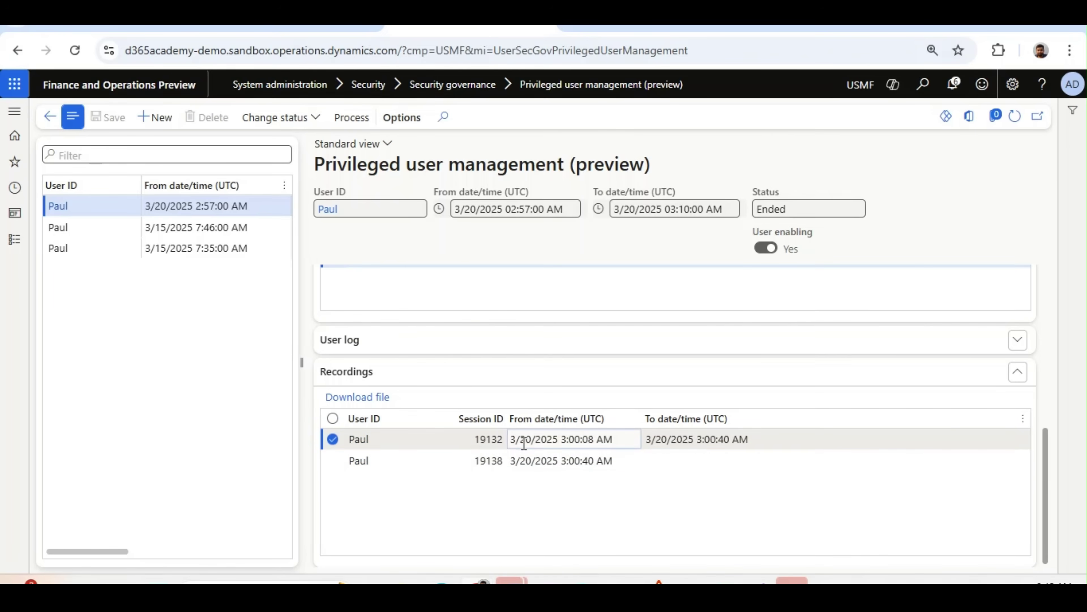
click(369, 403)
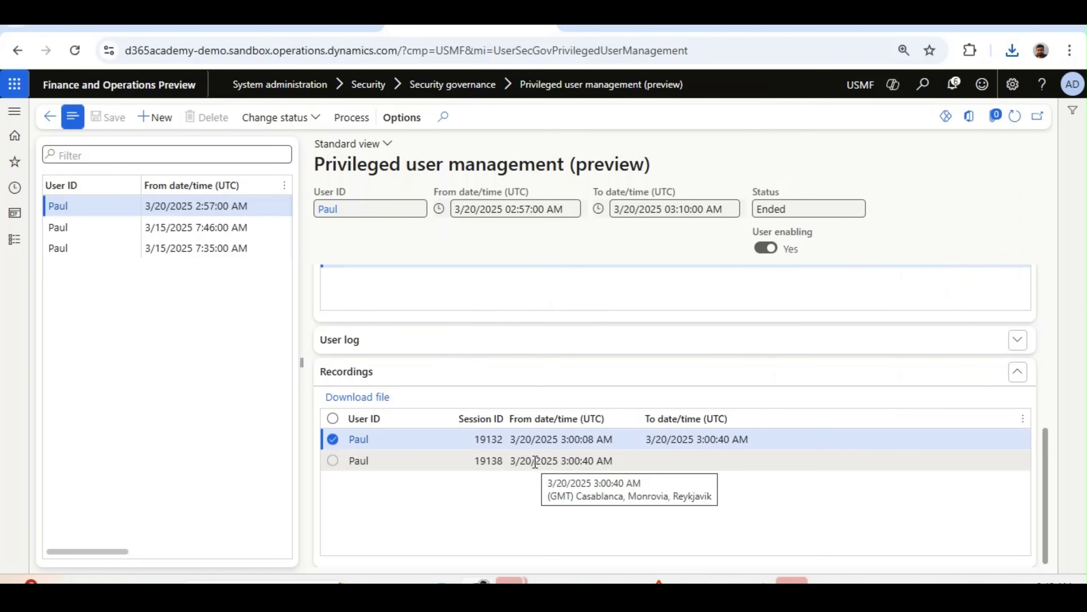
Download the recording file for session 19138
click(535, 462)
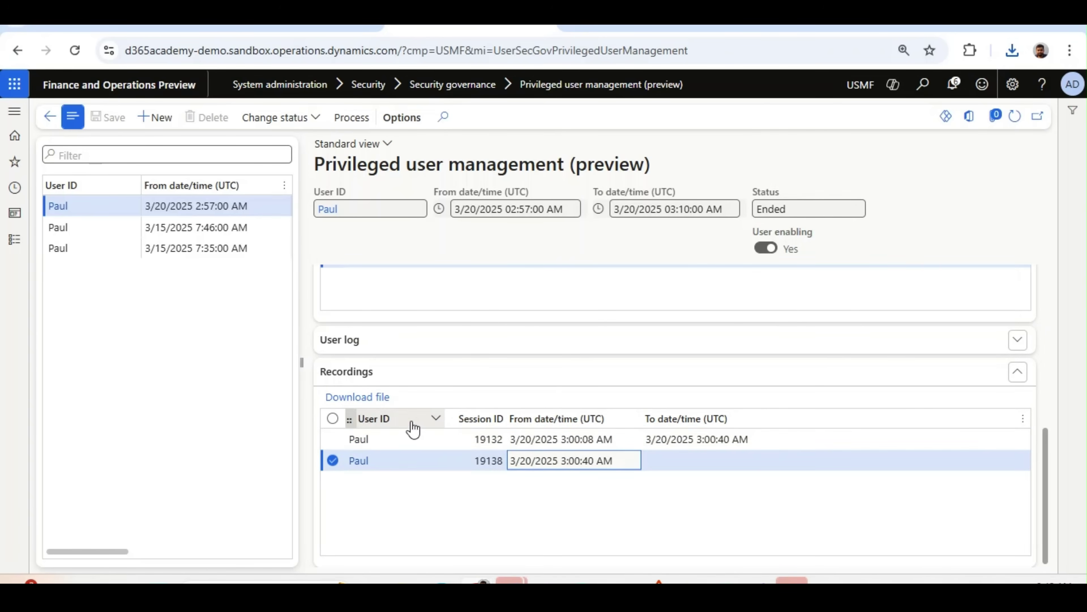
click(352, 402)
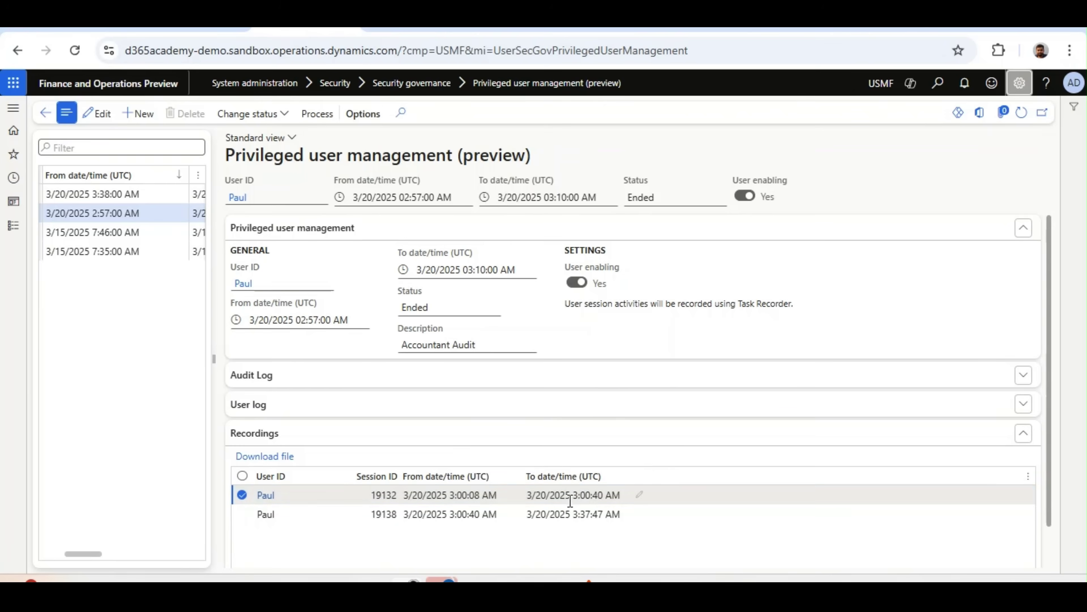
click(570, 496)
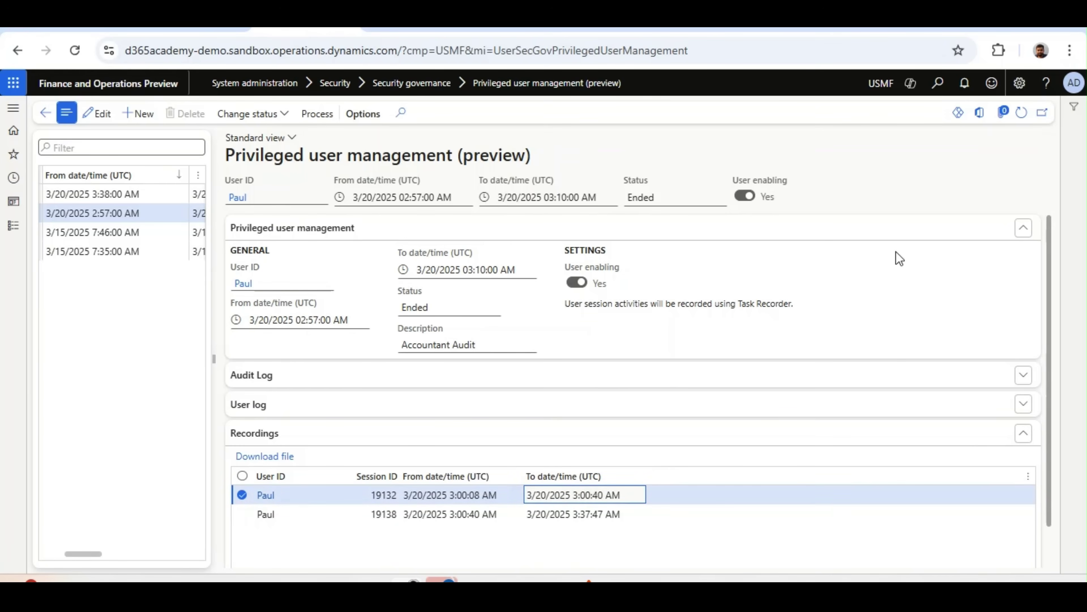
Export the recording from Task recorder as a Word document and open the downloaded .docx
click(1020, 96)
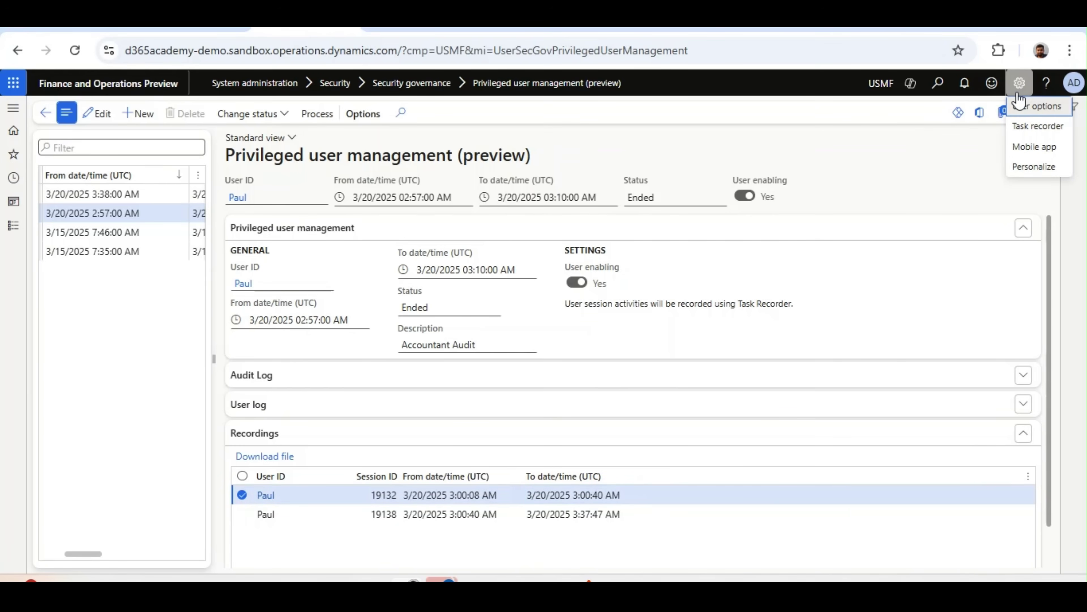
click(1033, 128)
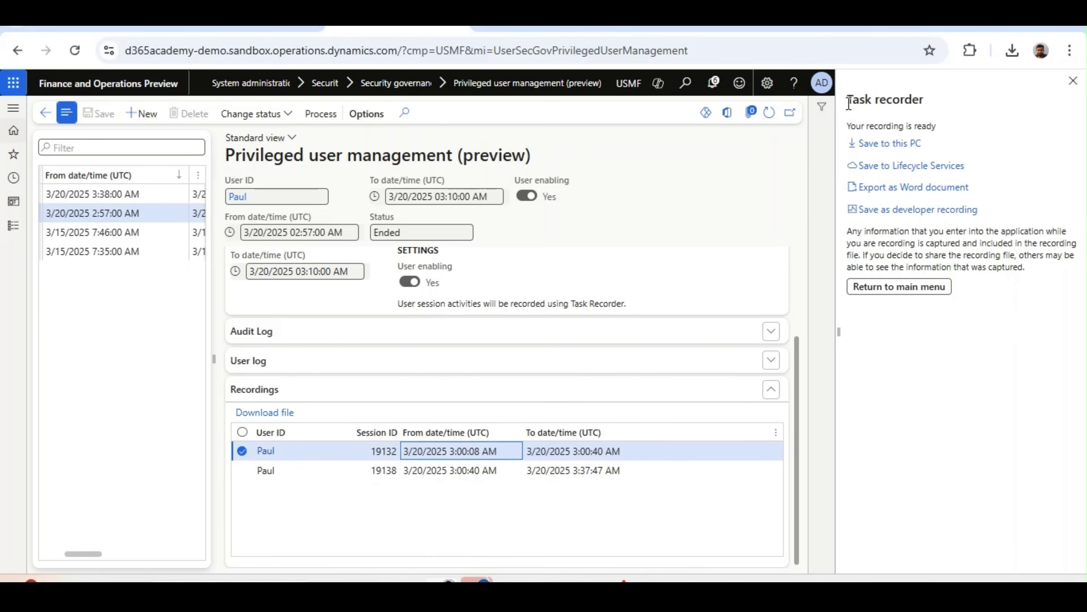
drag(849, 103, 924, 102)
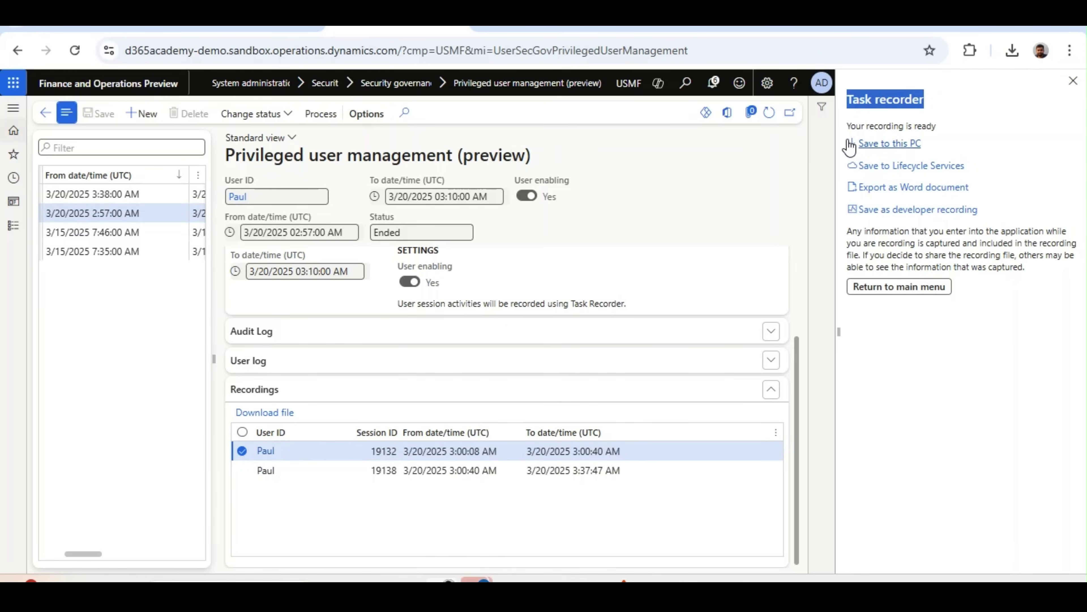
click(903, 190)
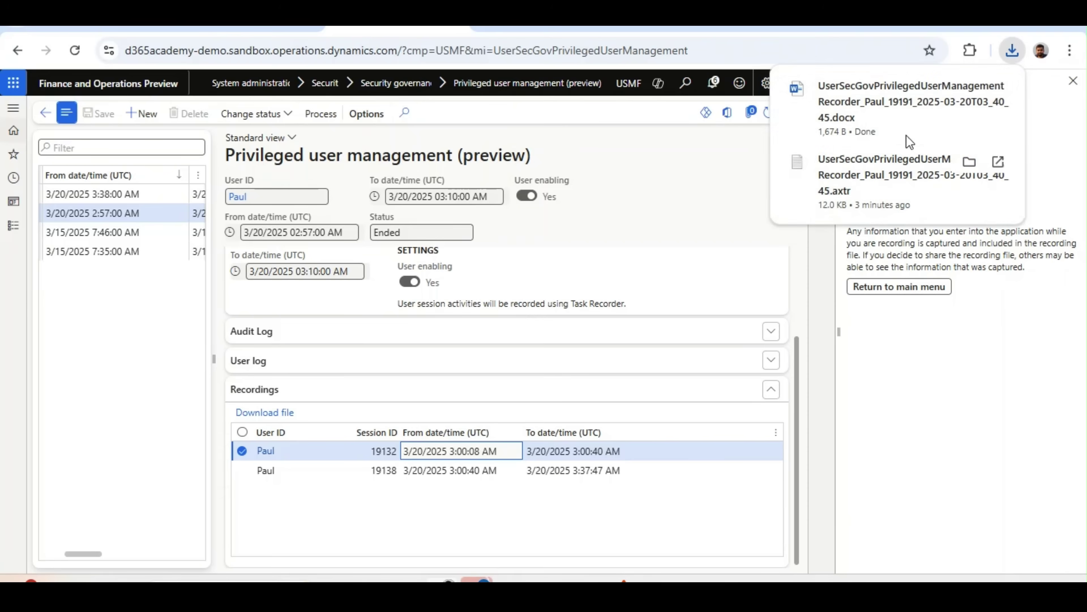
click(884, 105)
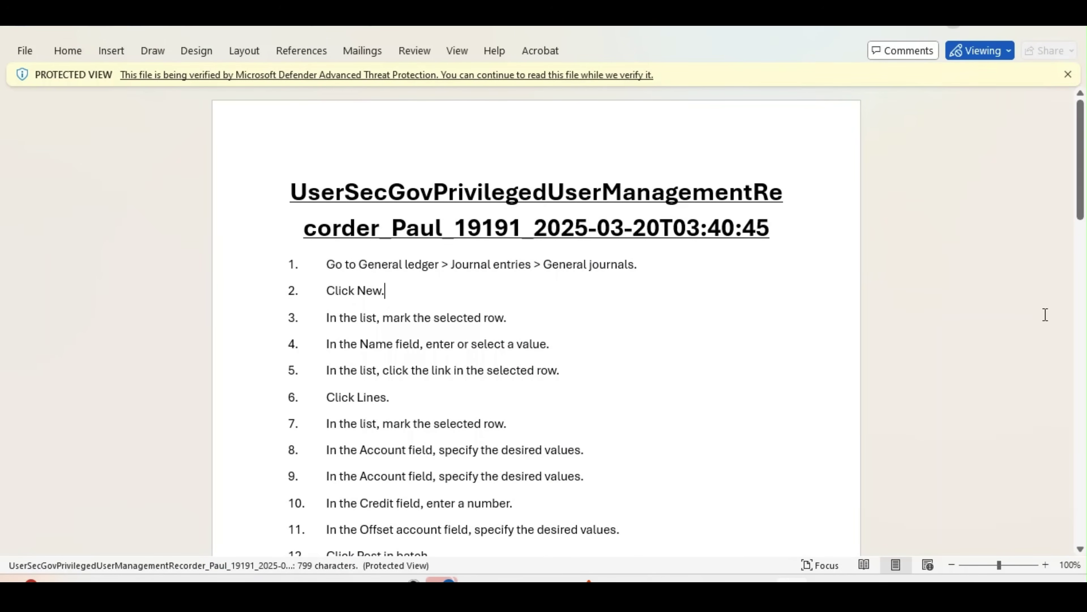
Scroll through the exported journal-posting steps in Word, then close the document
drag(1082, 182, 1049, 155)
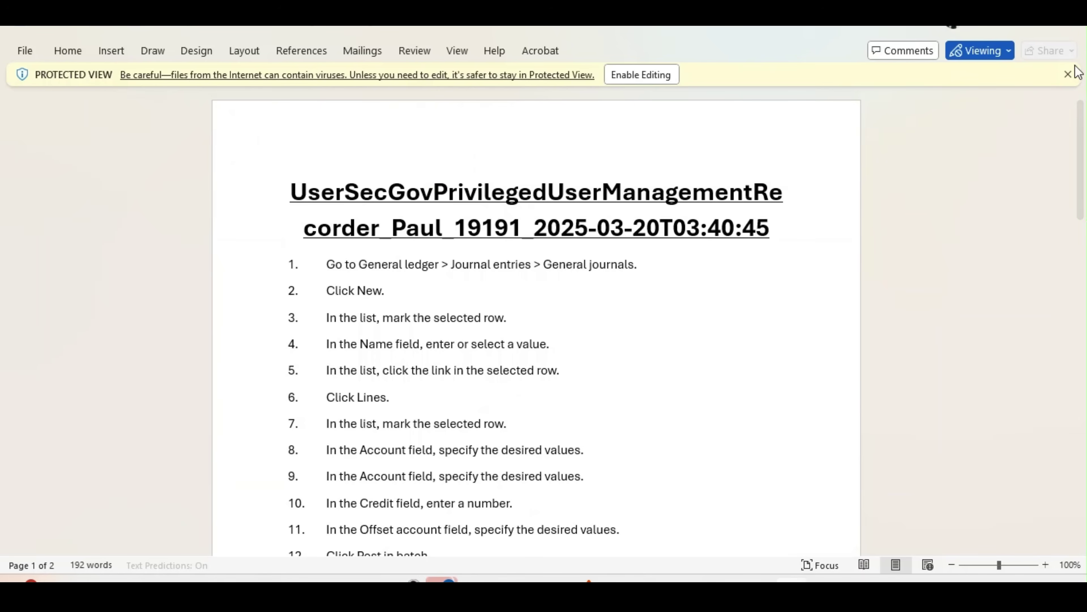
click(1067, 32)
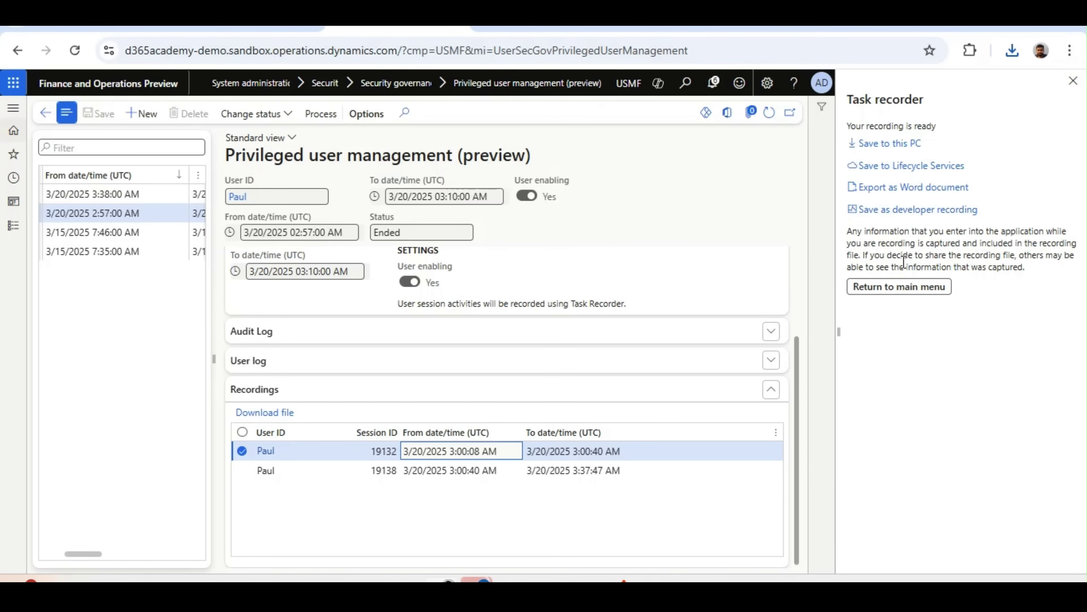
Return to Task recorder's main menu, close the pane, and leave Privileged user management
click(904, 288)
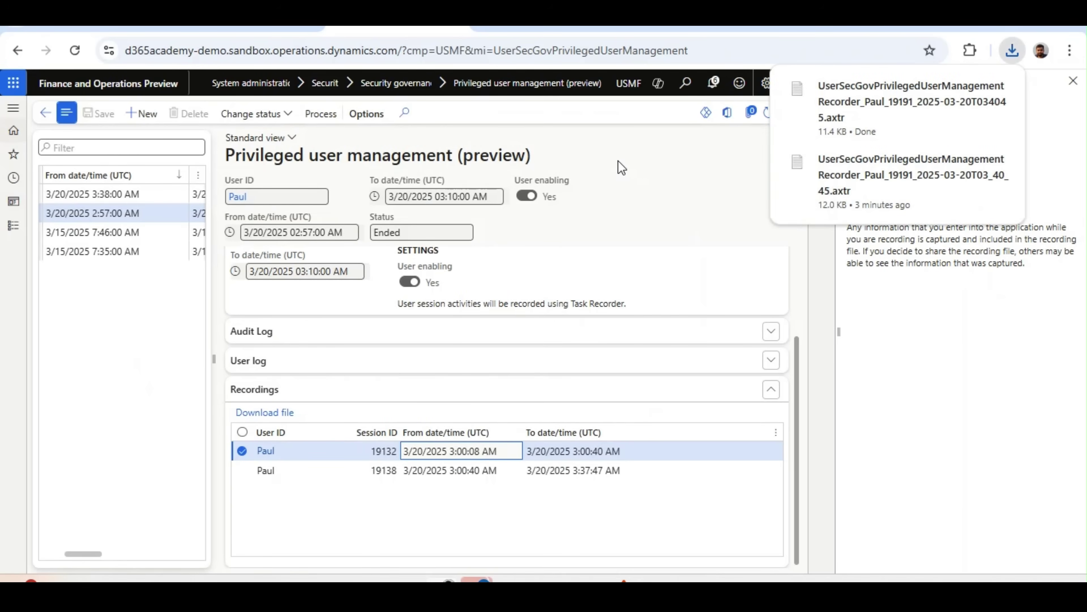
click(1073, 82)
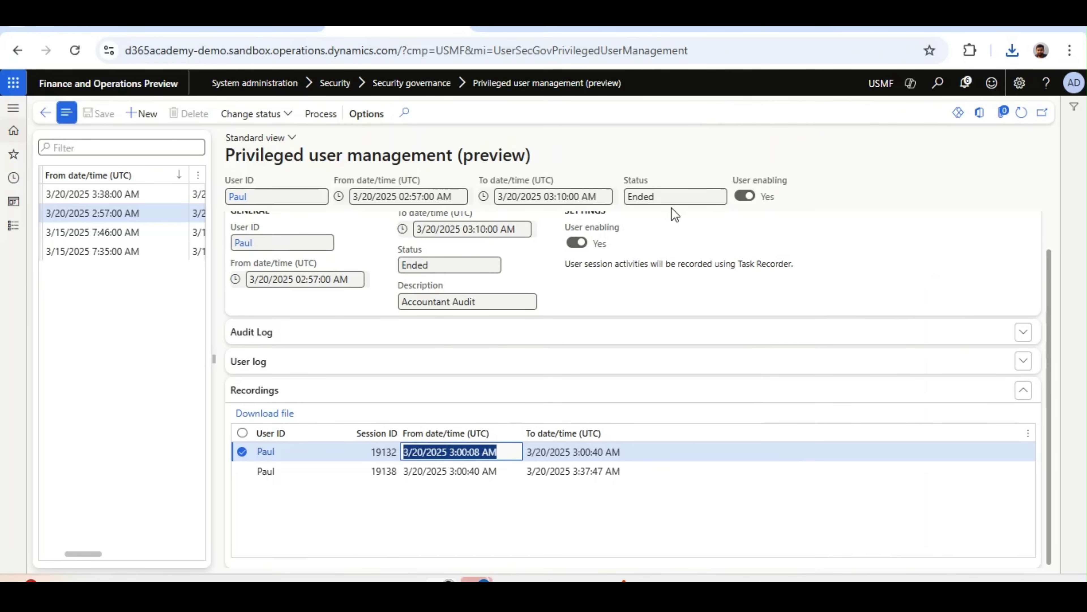
click(45, 113)
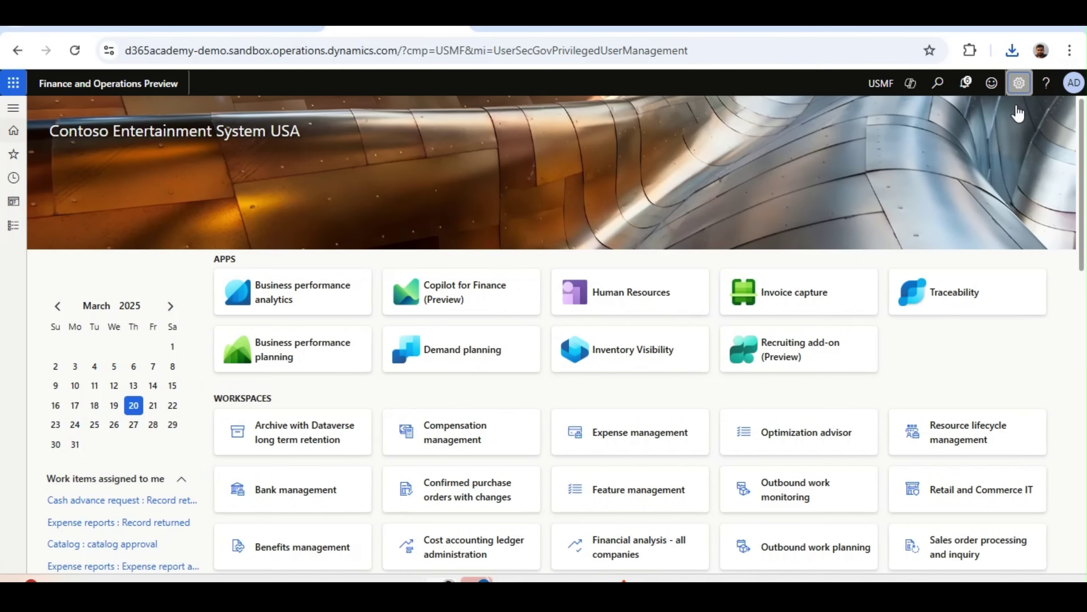
Open today's downloaded recording as a task guide, preview its 26 steps, then go back
click(1021, 88)
click(1038, 126)
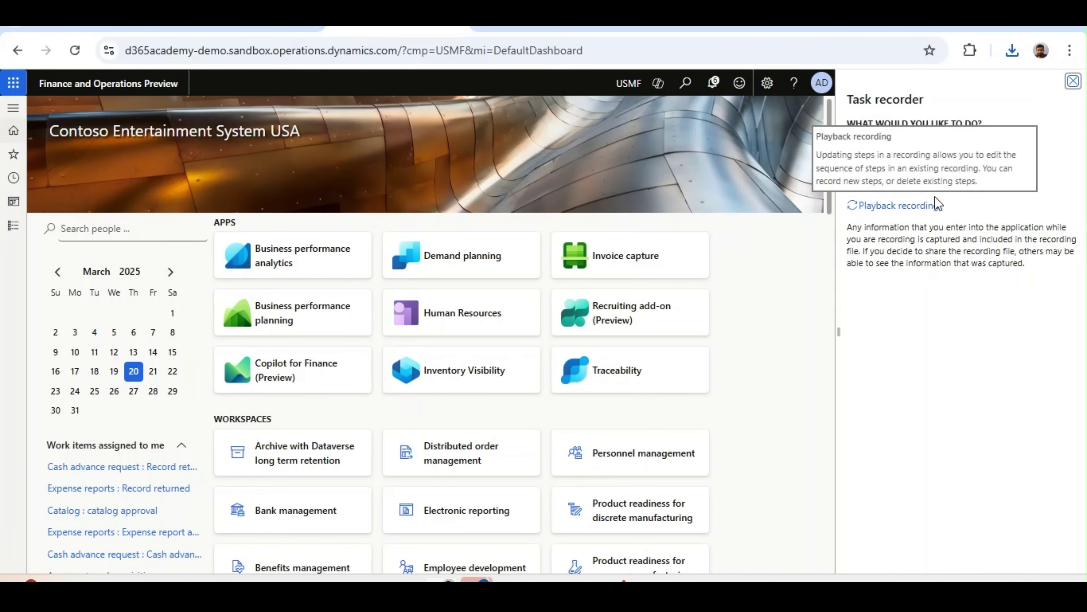
click(897, 164)
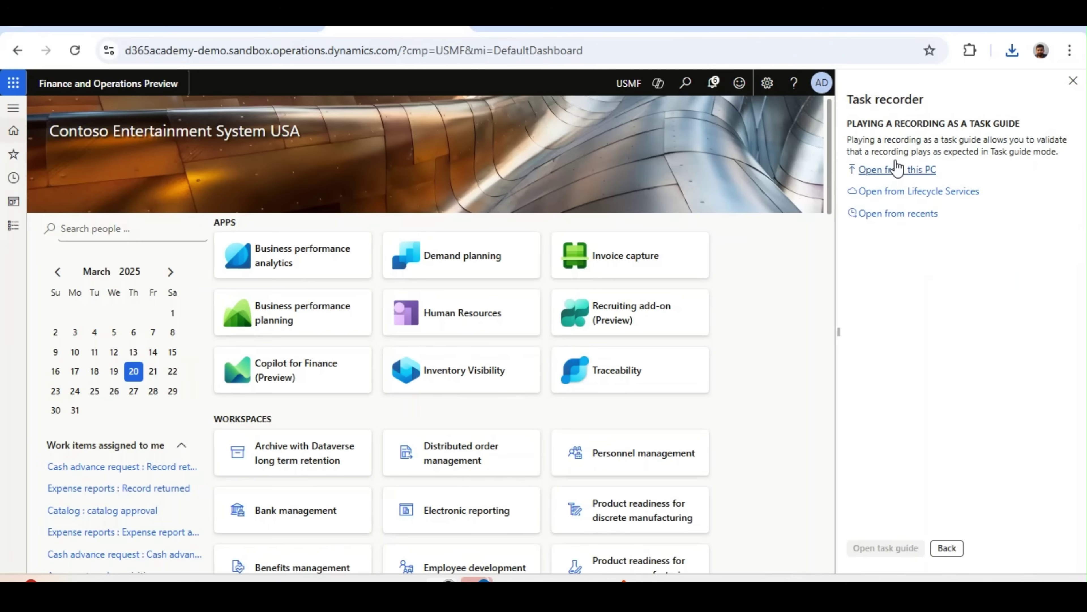
click(889, 171)
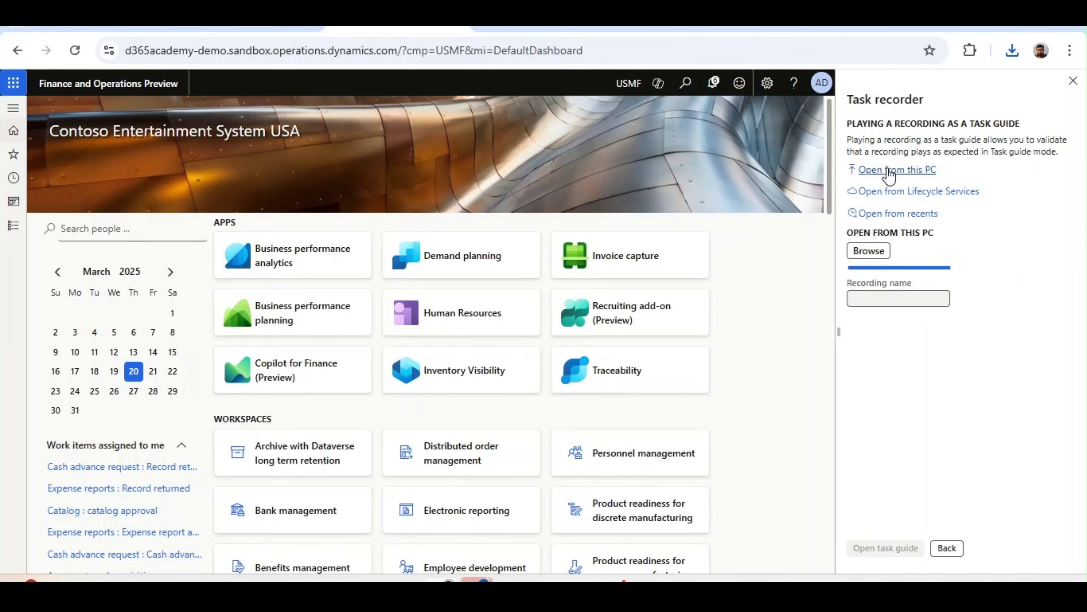
click(868, 252)
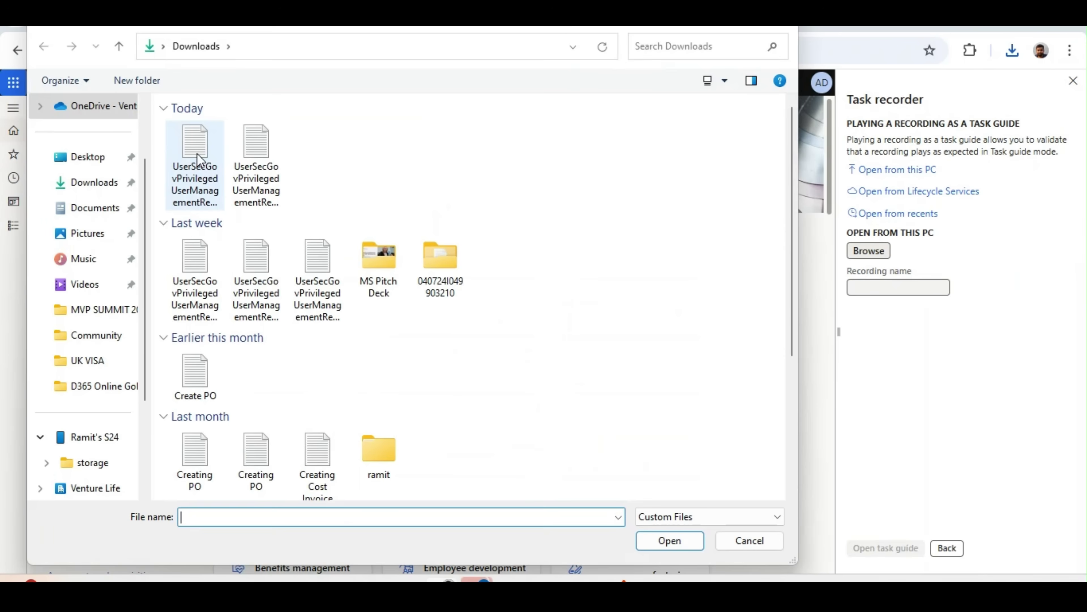
click(197, 153)
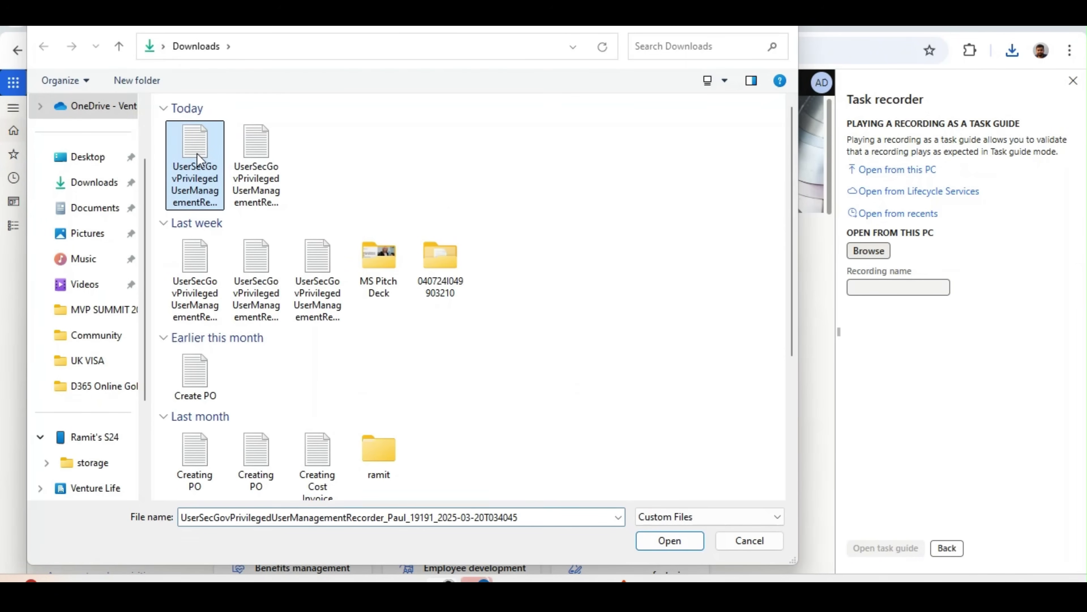
click(680, 535)
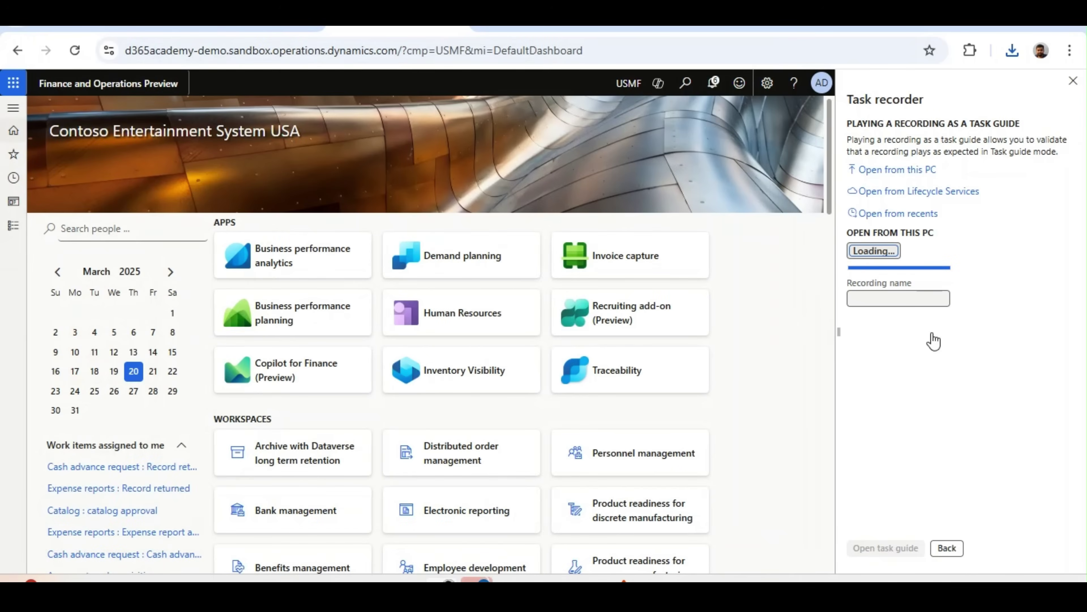
click(882, 552)
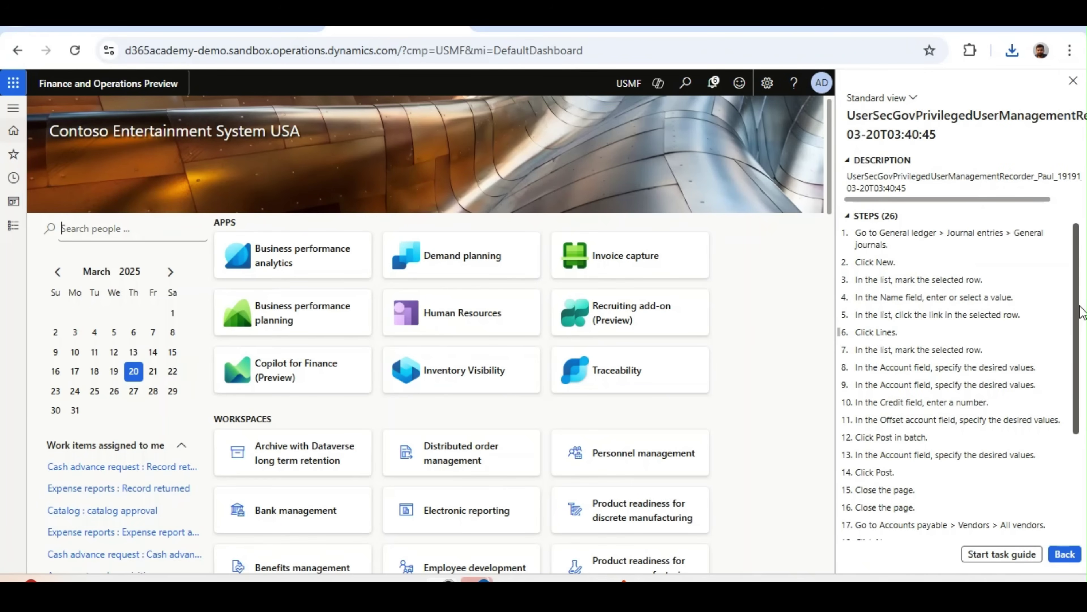
drag(1083, 311, 1076, 272)
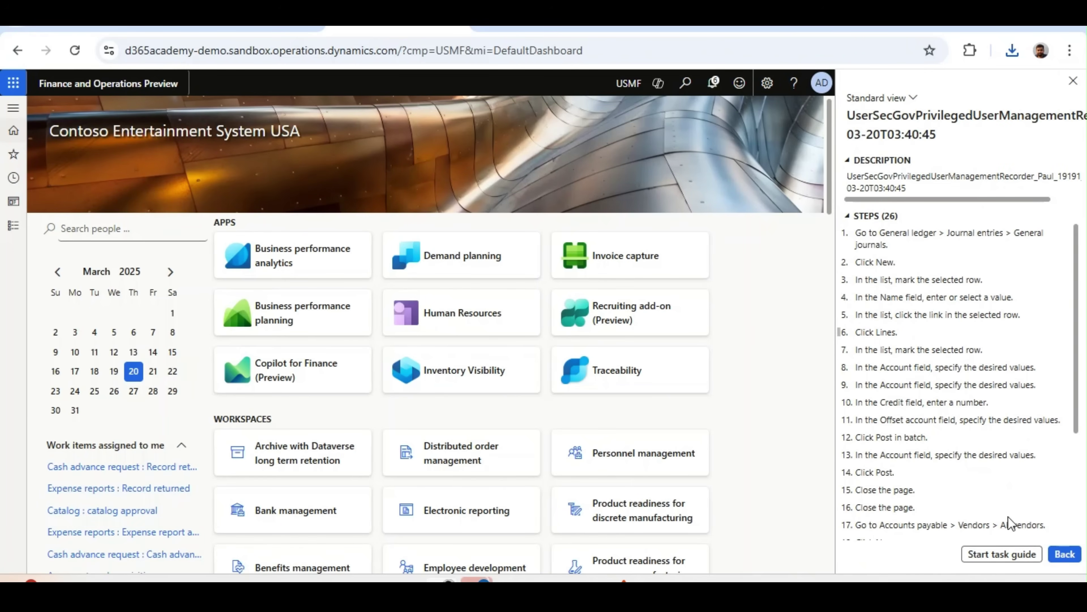
click(1065, 555)
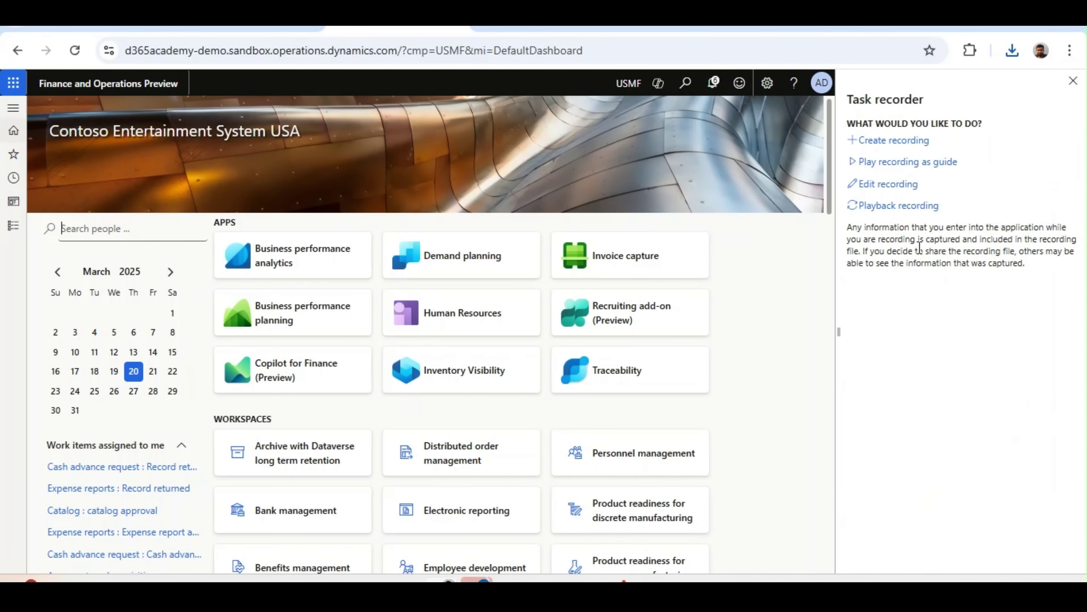
Load today's downloaded recording file for playback, leaving 26 steps pending
click(888, 206)
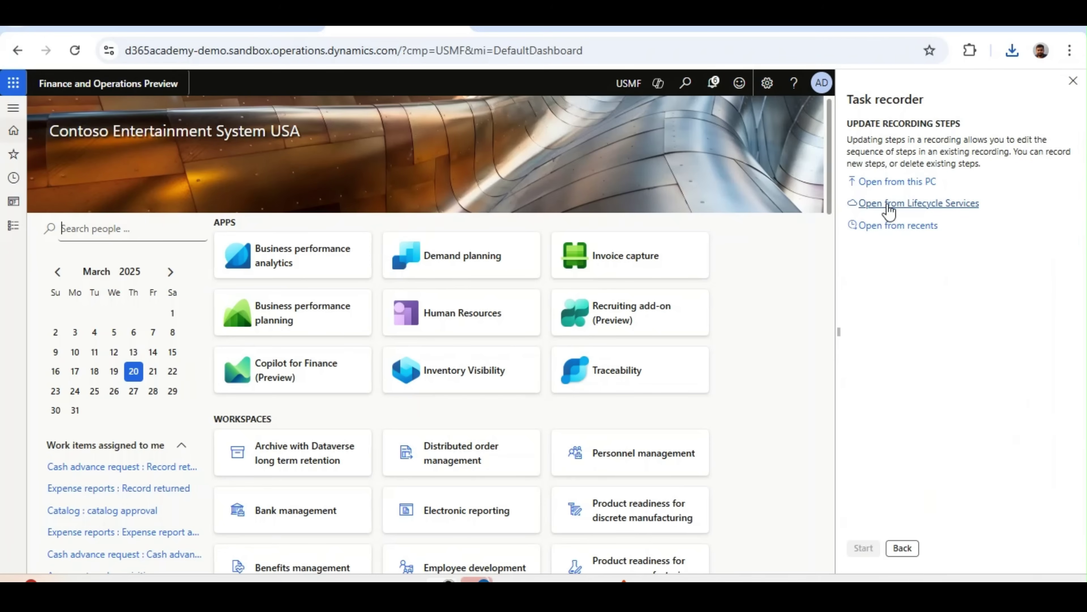
click(889, 182)
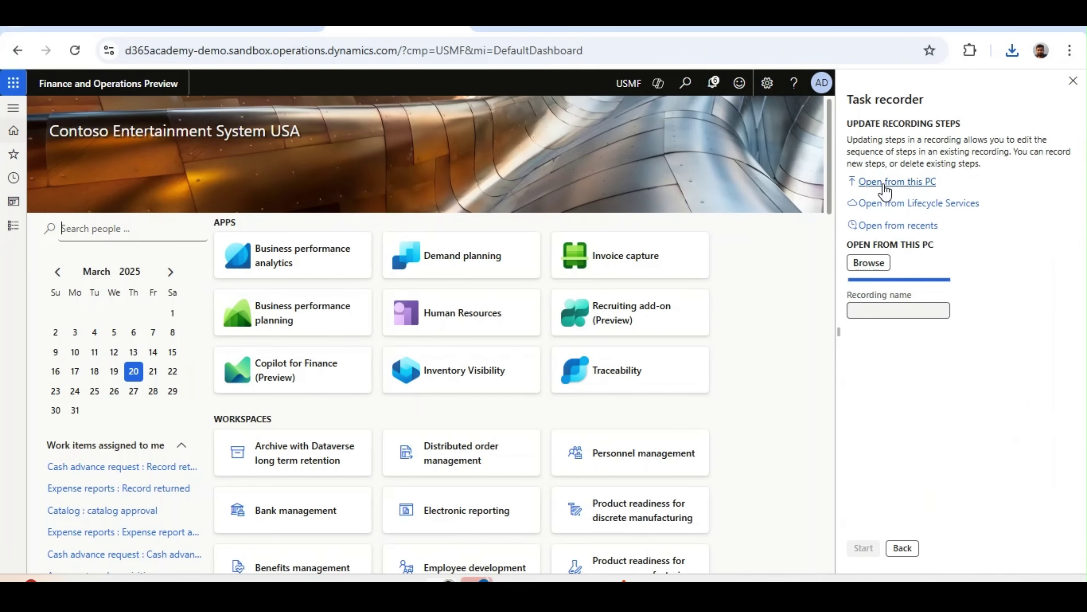
click(871, 263)
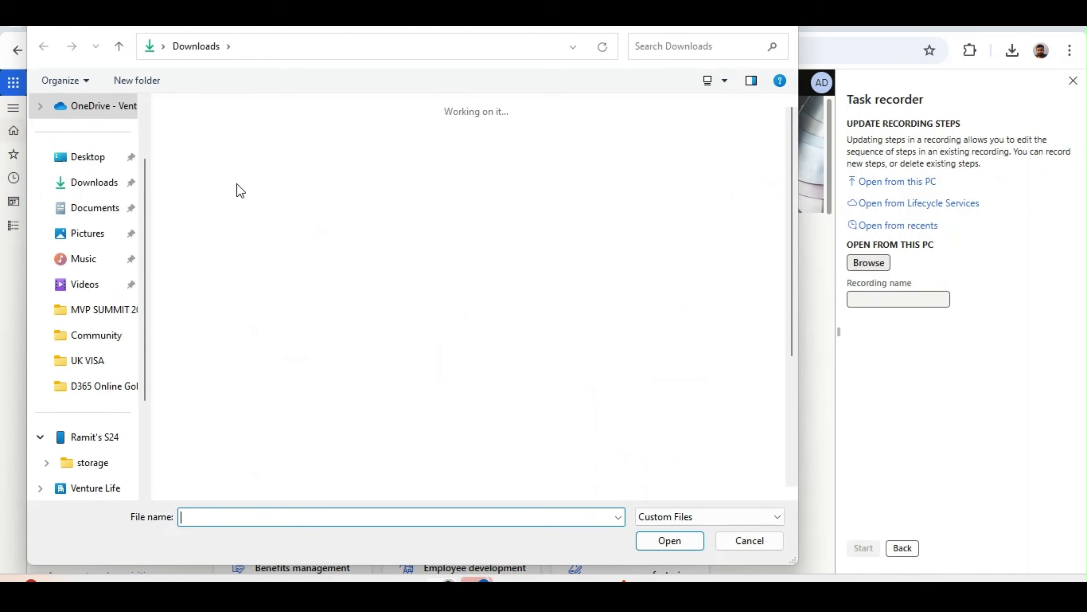
click(199, 153)
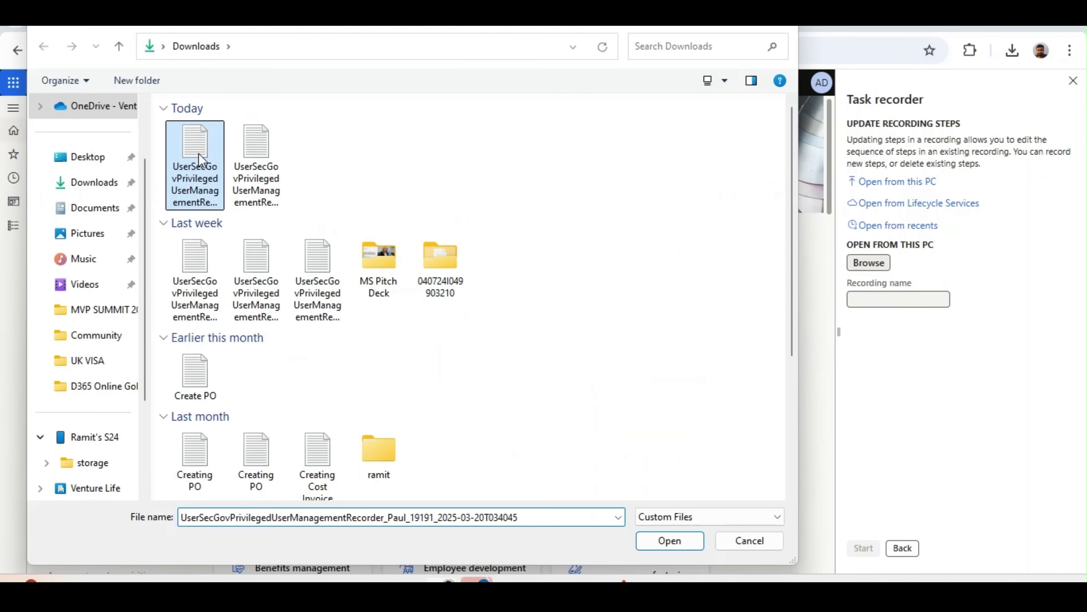
click(680, 542)
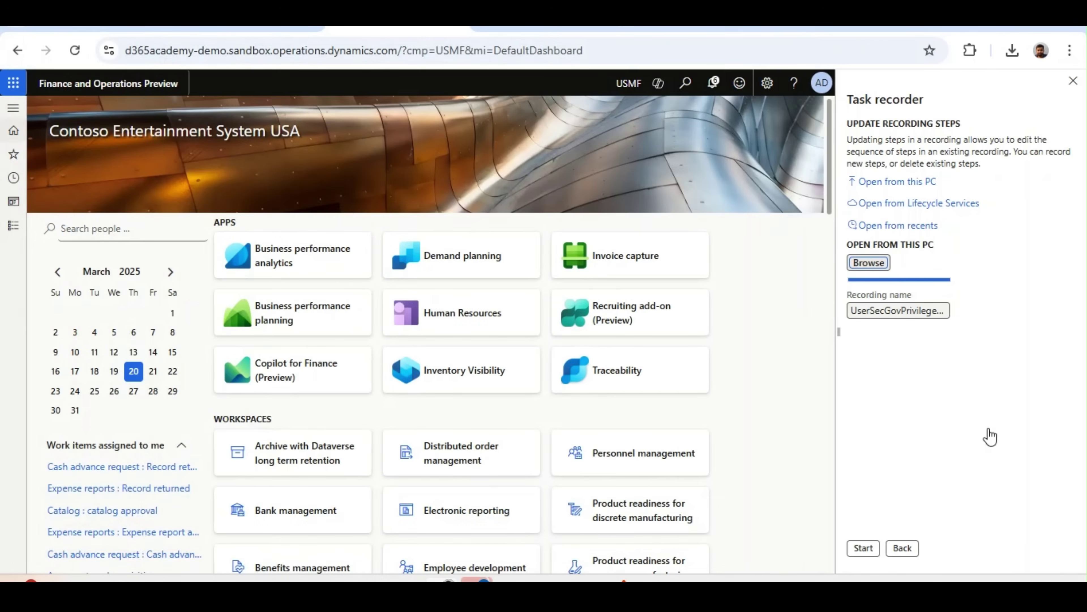
click(863, 548)
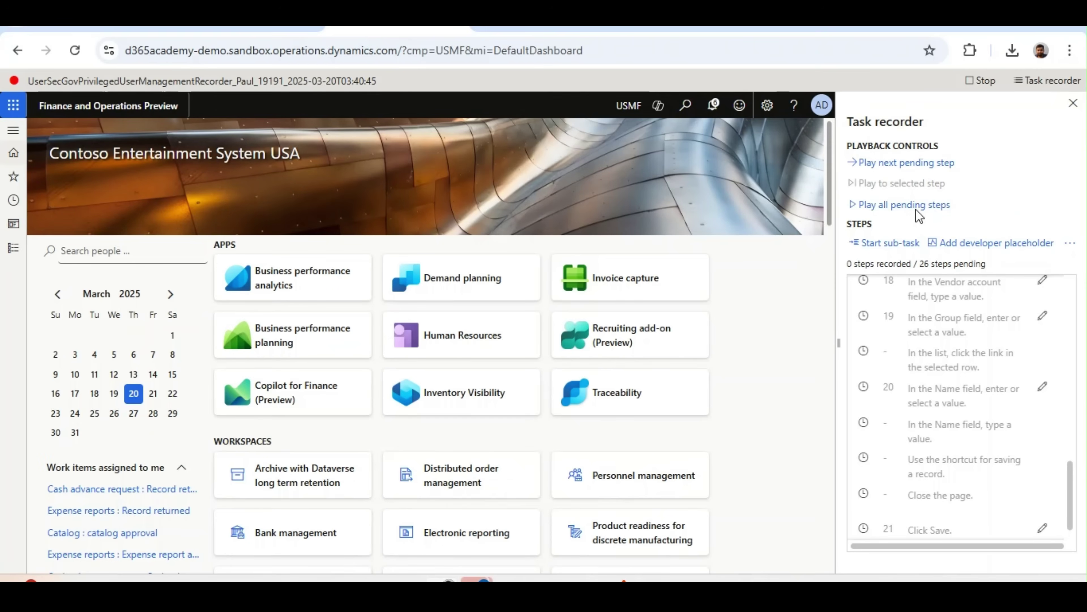
Play back all pending recorded steps, re-posting journal 00671 with 1,174.17 debit and credit
click(916, 209)
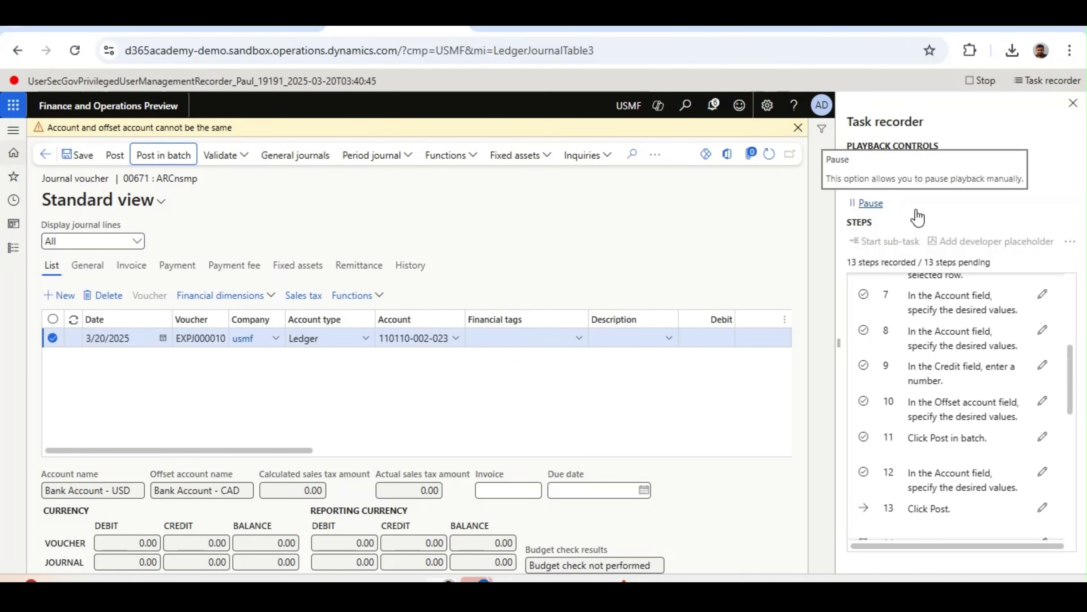
click(918, 216)
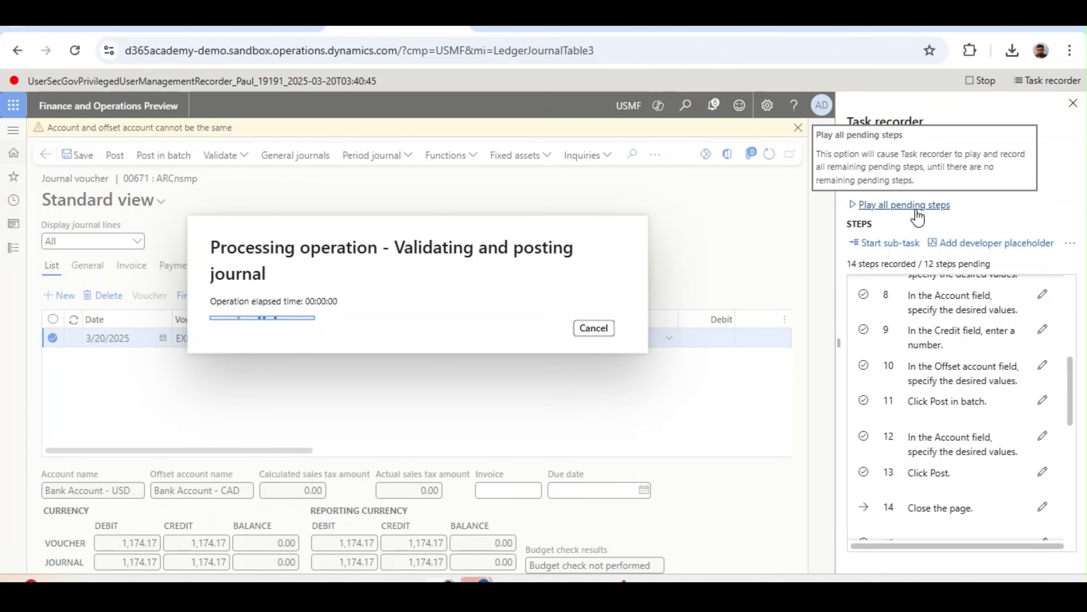
click(917, 216)
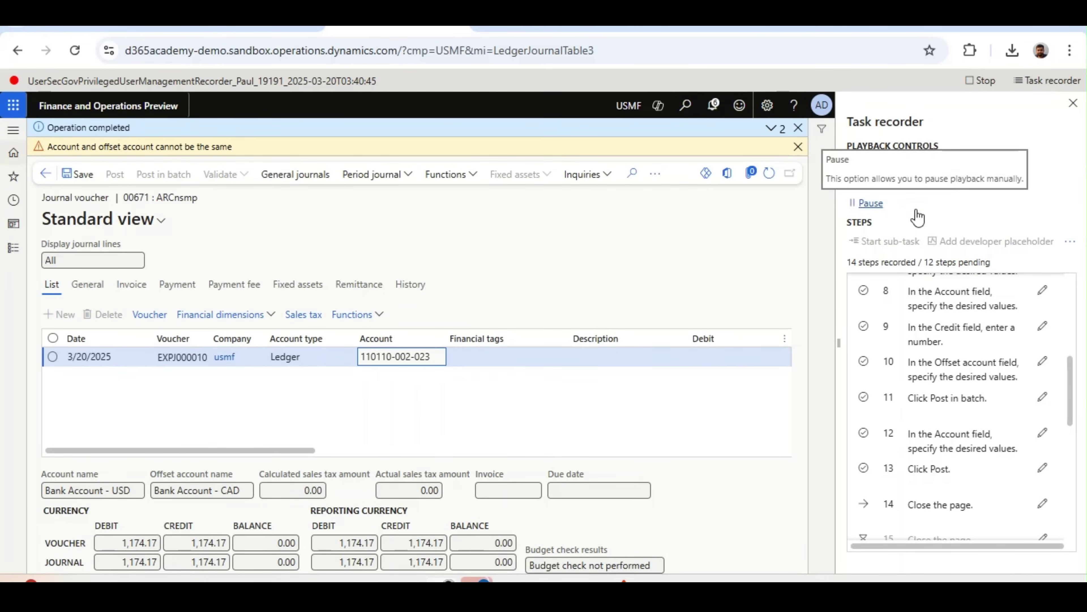